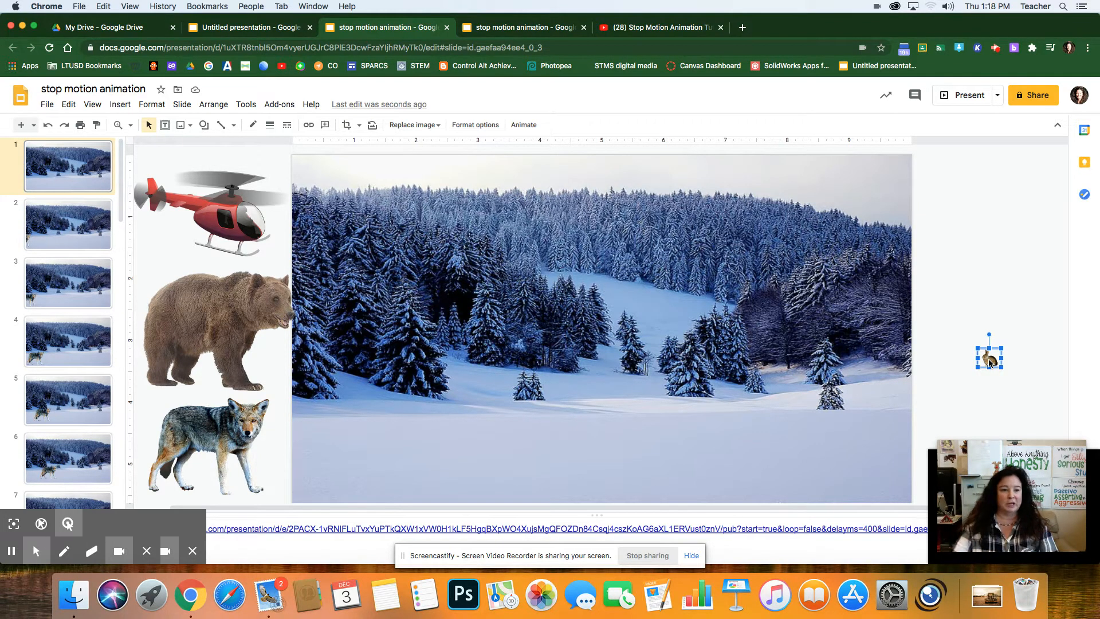
Switch to the untitled presentation with the soccer field and search web images for "soccer player png"
left_click(60, 172)
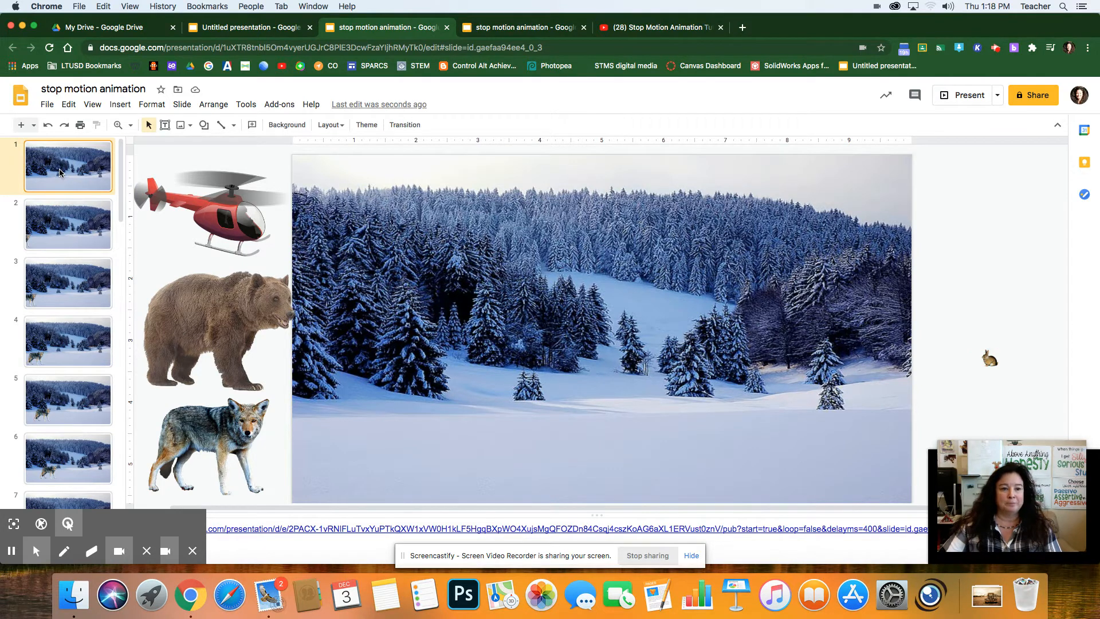
left_click(221, 30)
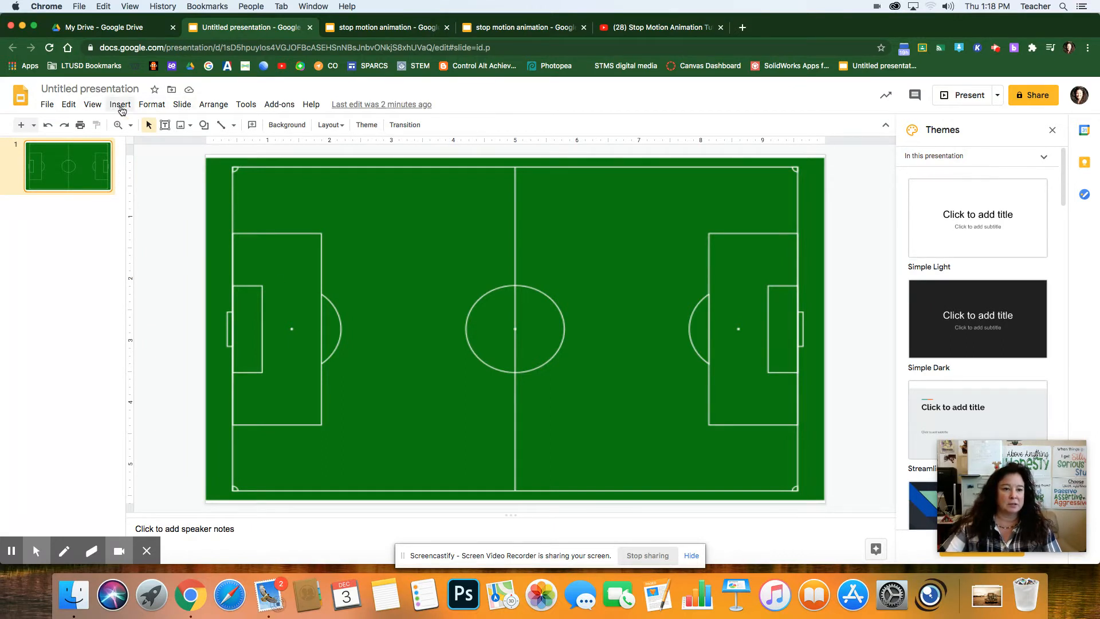
left_click(120, 105)
mouse_move(172, 125)
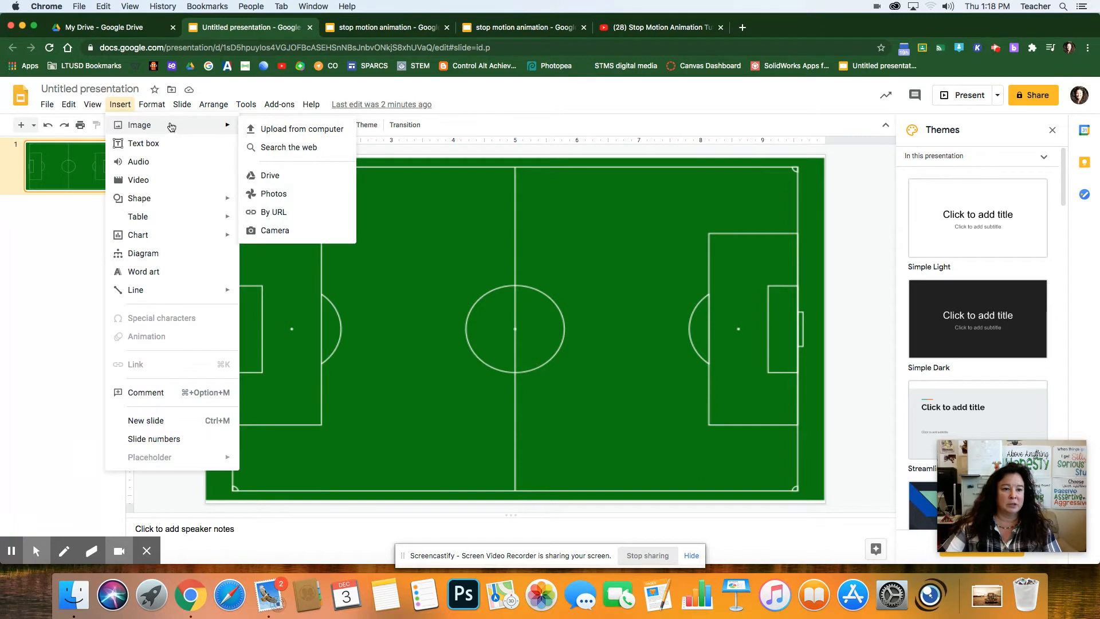
left_click(307, 148)
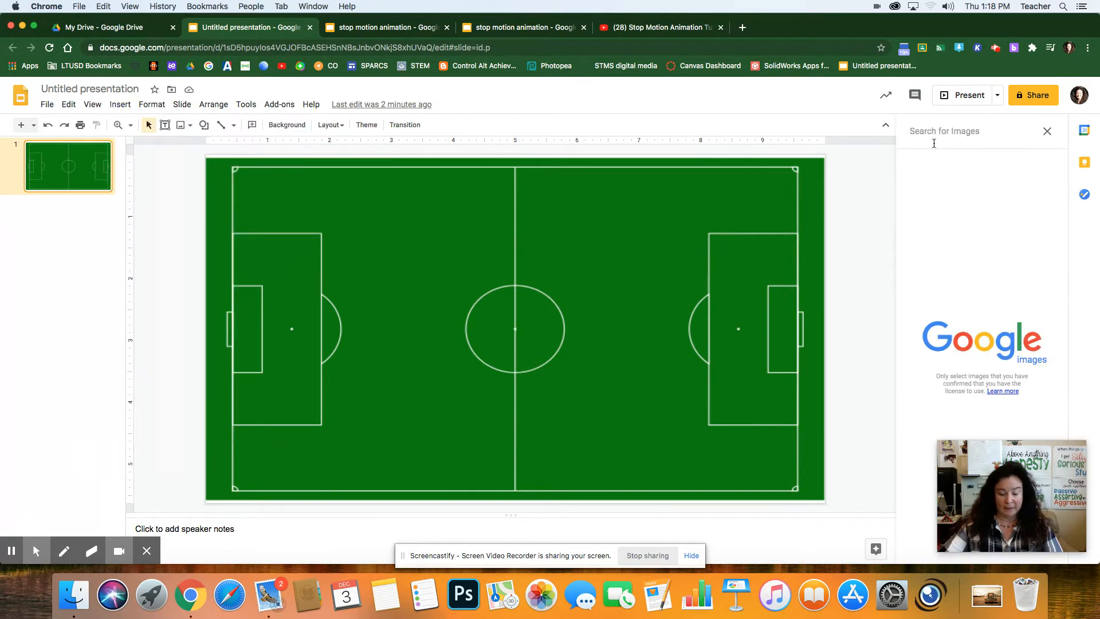
type("soccer player pm")
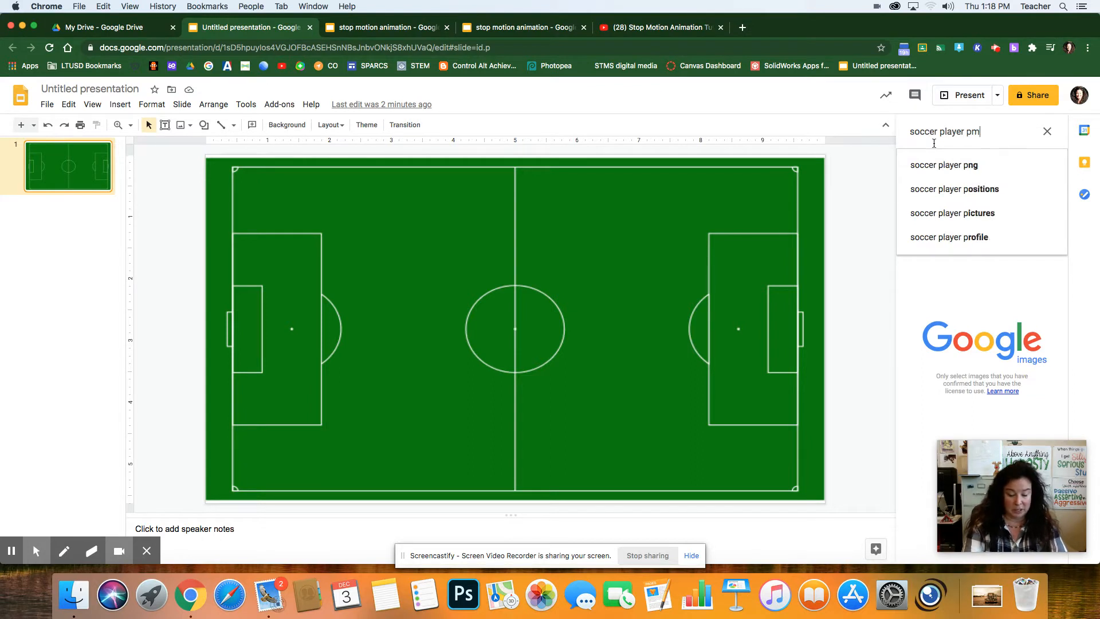
type("g")
key("Return")
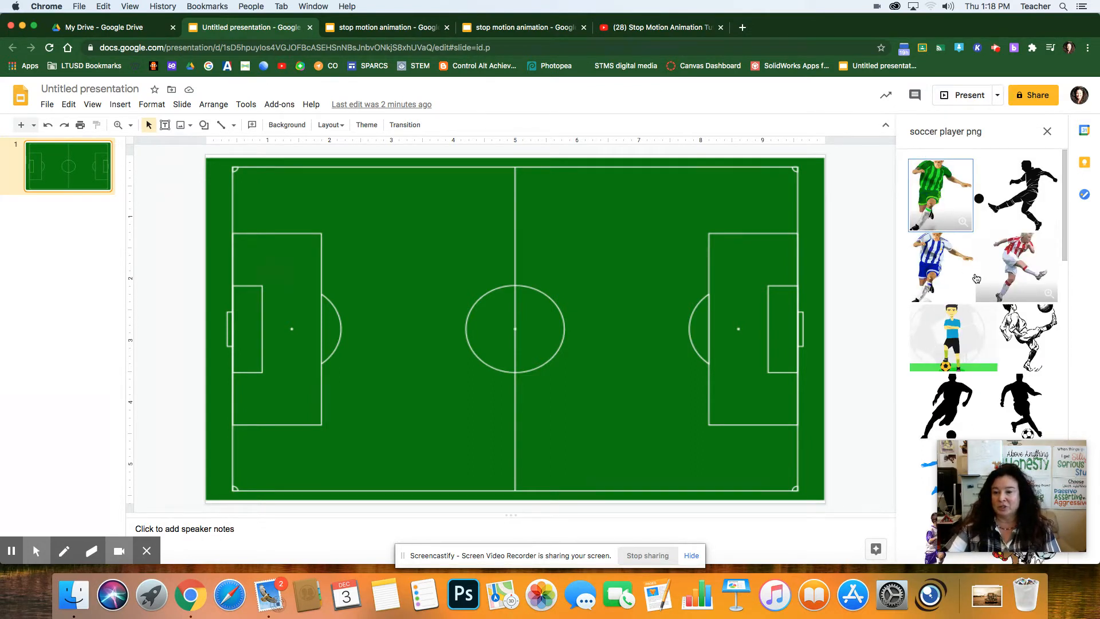
Insert the blue-and-white striped soccer player image, shrunk and placed just outside the slide's lower left edge
scroll(976, 275, "down", 2)
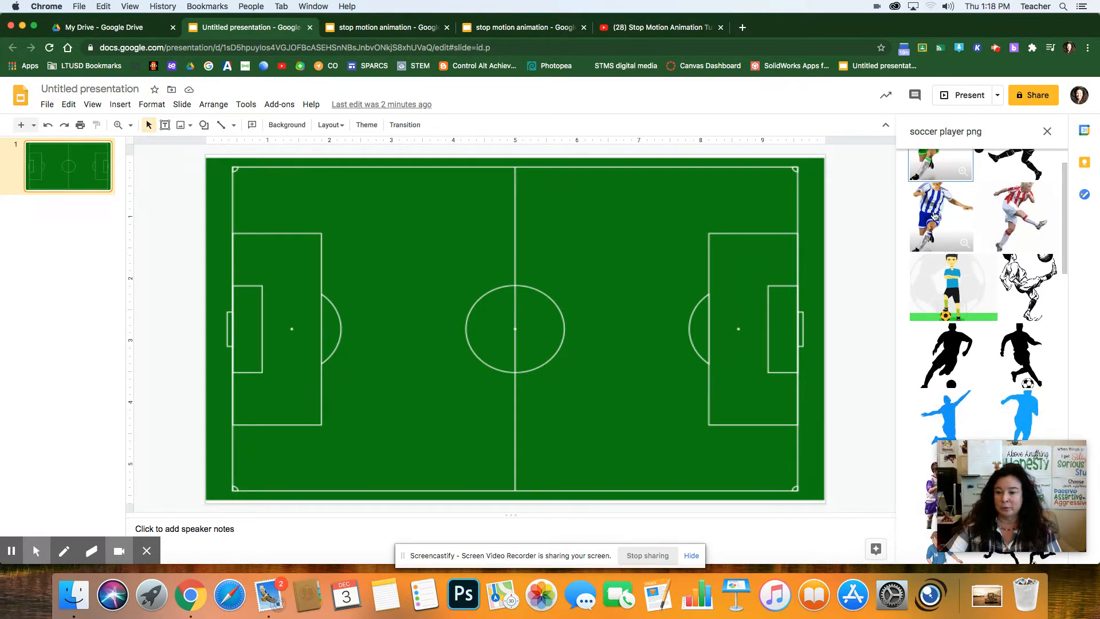
left_click(935, 216)
double_click(934, 215)
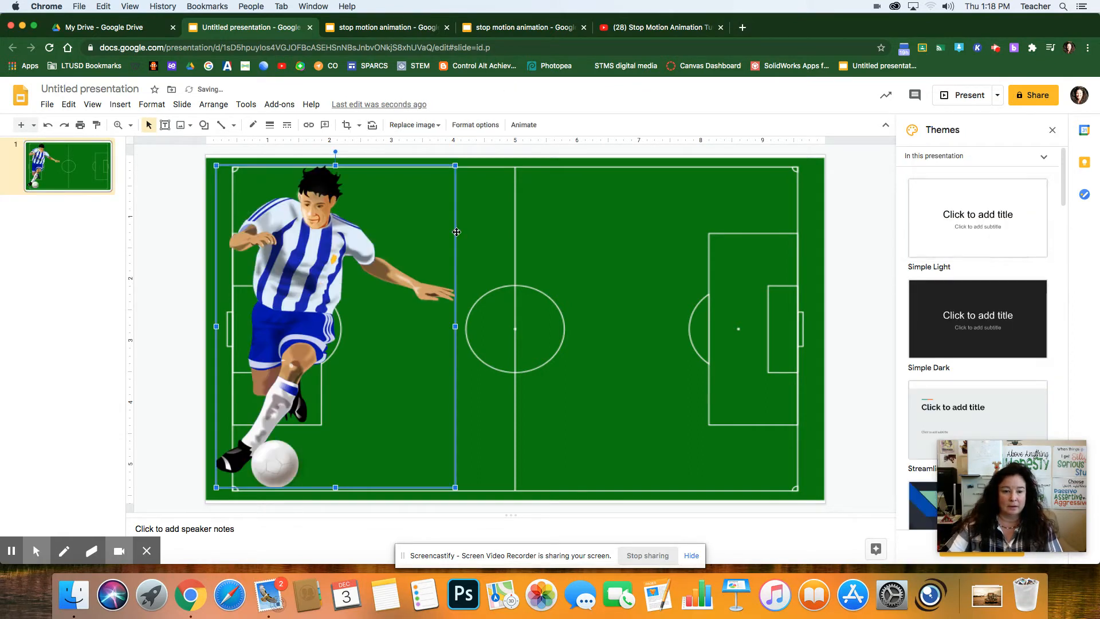
left_click_drag(455, 165, 271, 415)
left_click_drag(233, 455, 168, 433)
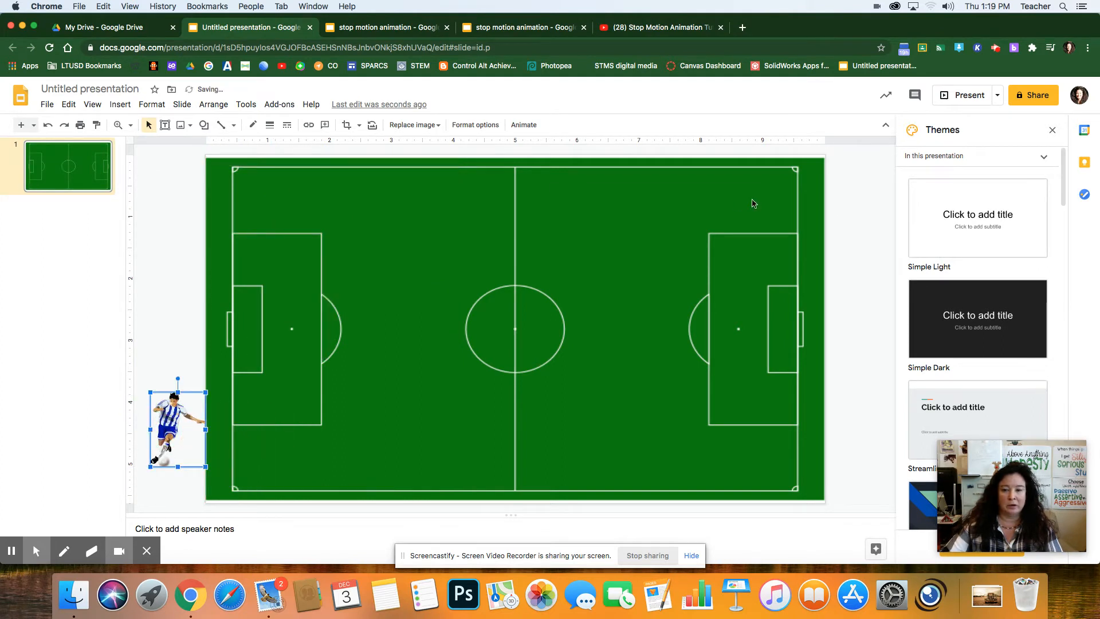
Insert the red-and-white soccer player from the web image results, shrunk and placed just outside the slide's lower right edge
left_click(120, 104)
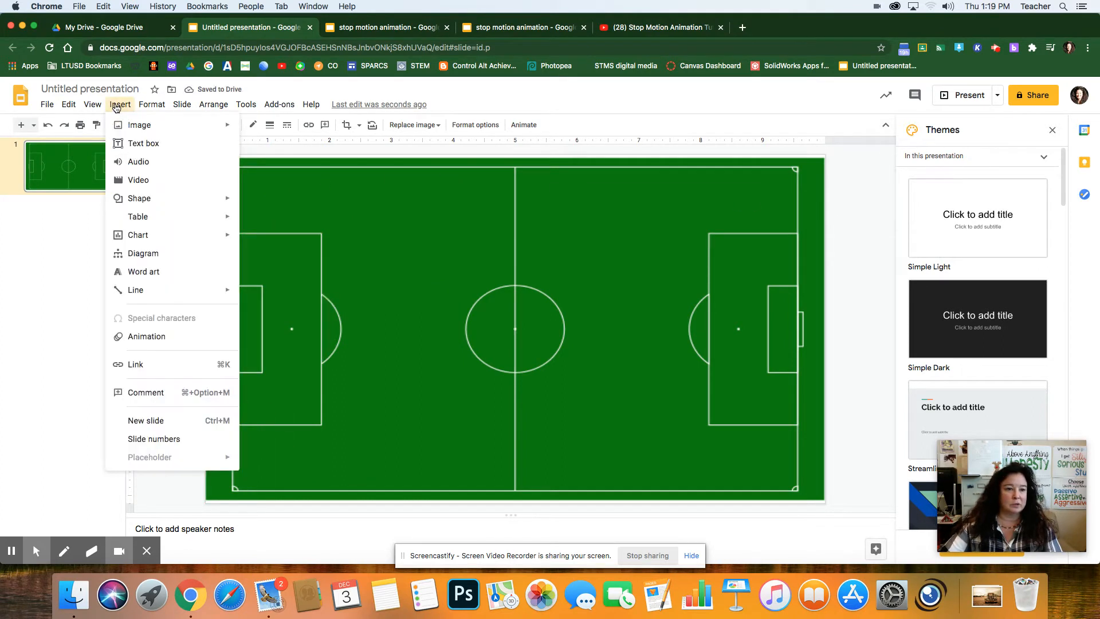
mouse_move(147, 125)
left_click(270, 146)
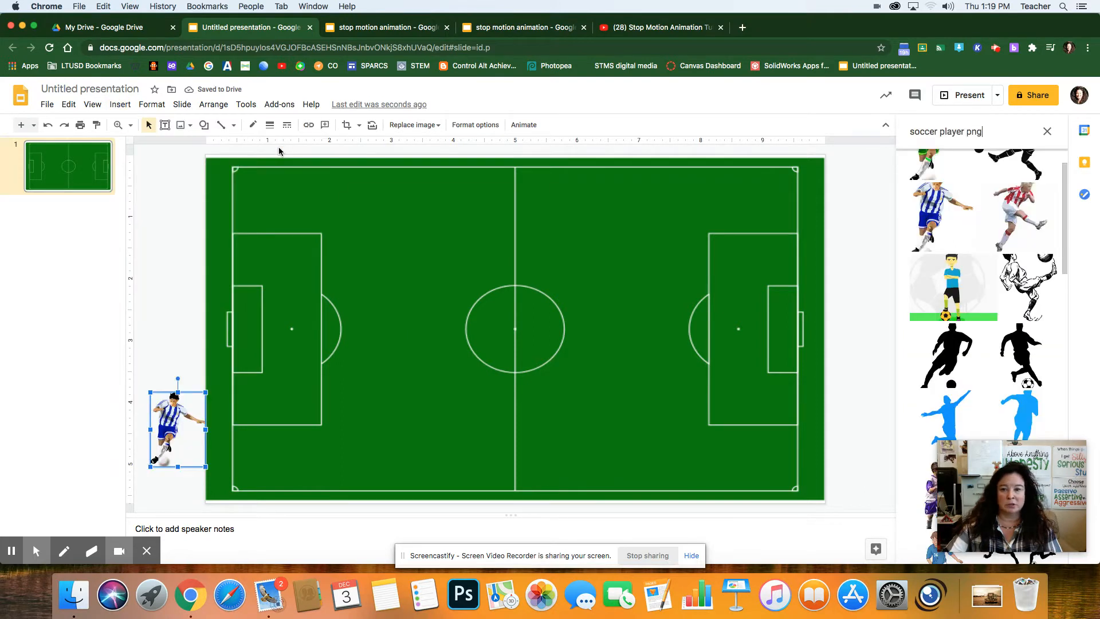
left_click(998, 165)
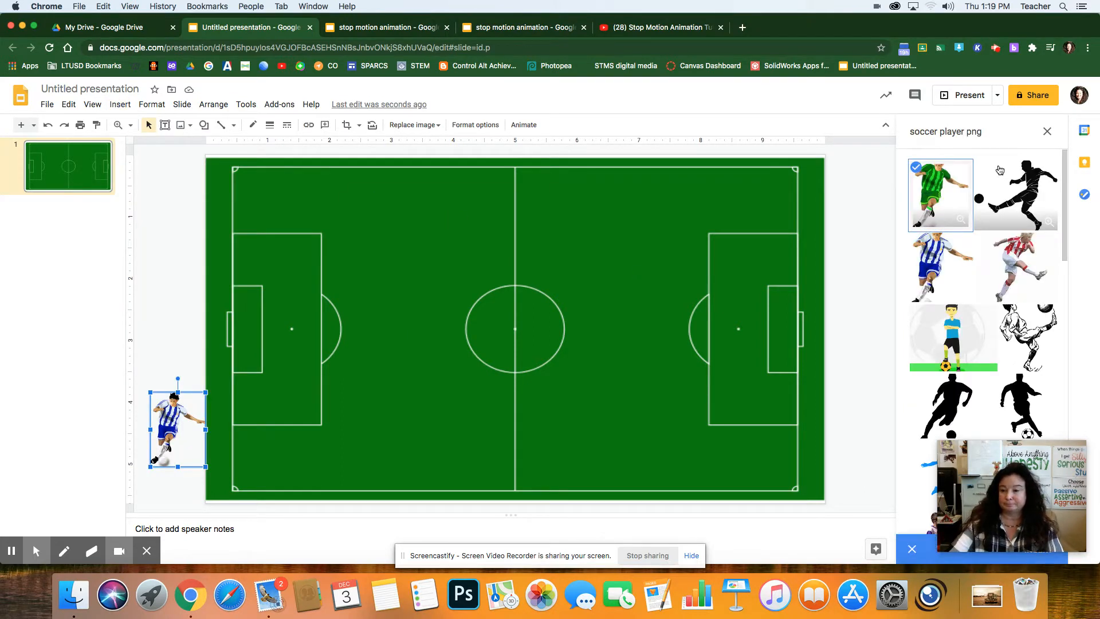
left_click(1042, 269)
double_click(1016, 264)
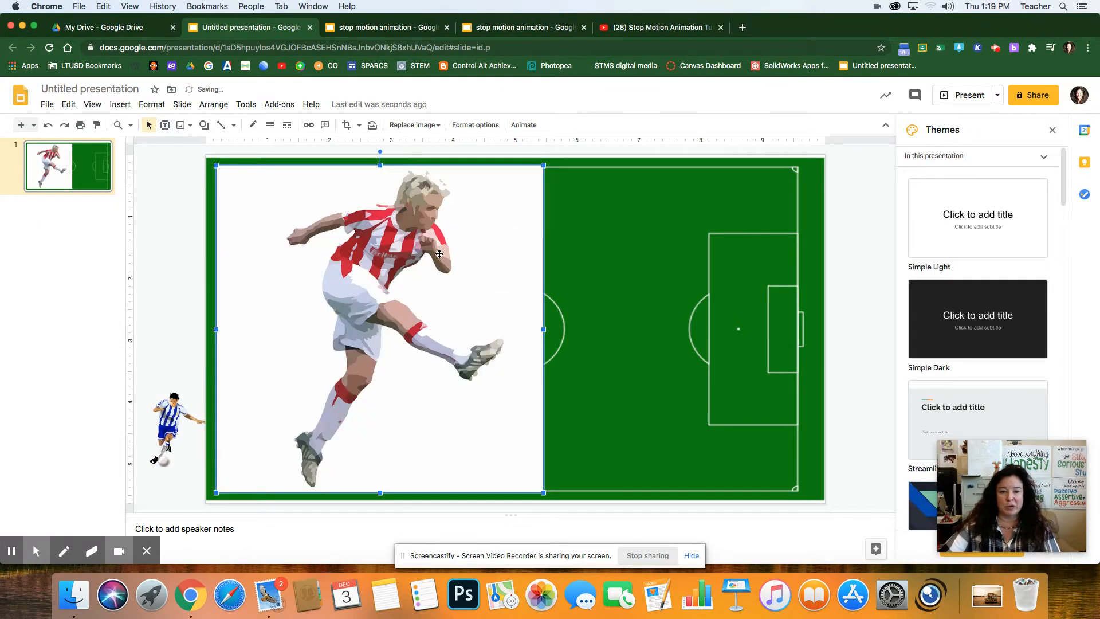
left_click_drag(213, 166, 504, 429)
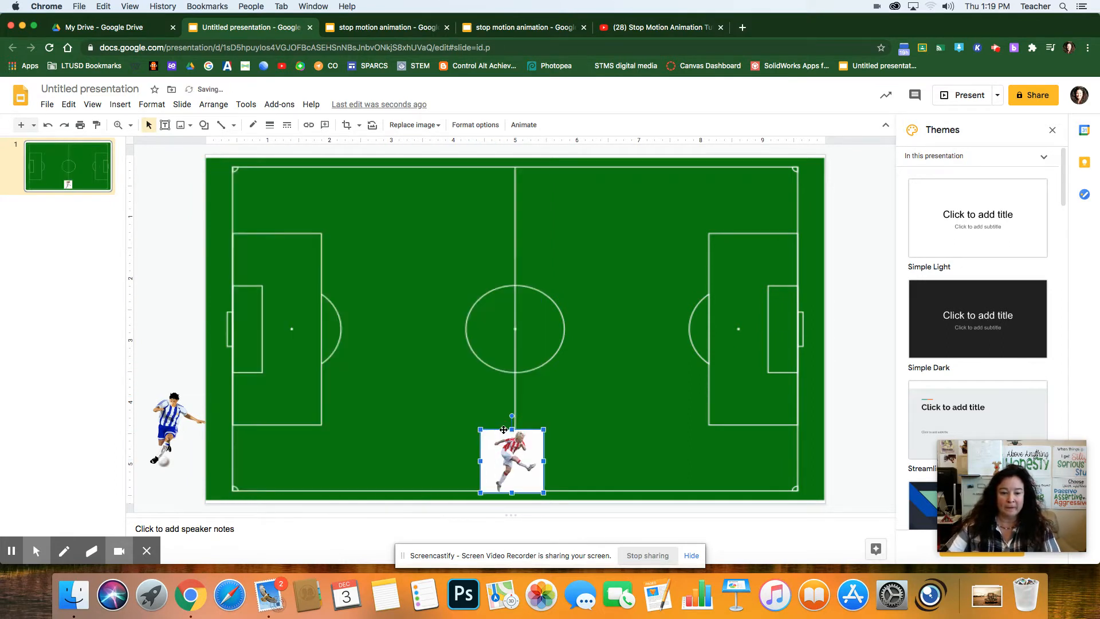
left_click_drag(544, 461, 866, 444)
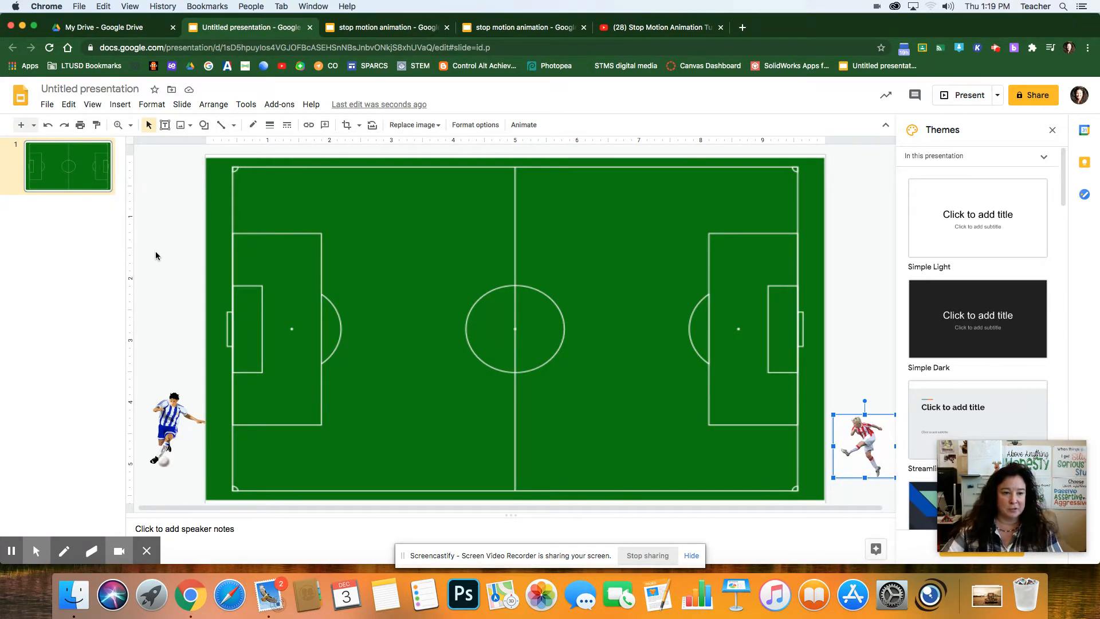
Duplicate the soccer field slide and move the blue-and-white player to the left side of the centre circle on the copy
left_click(75, 174)
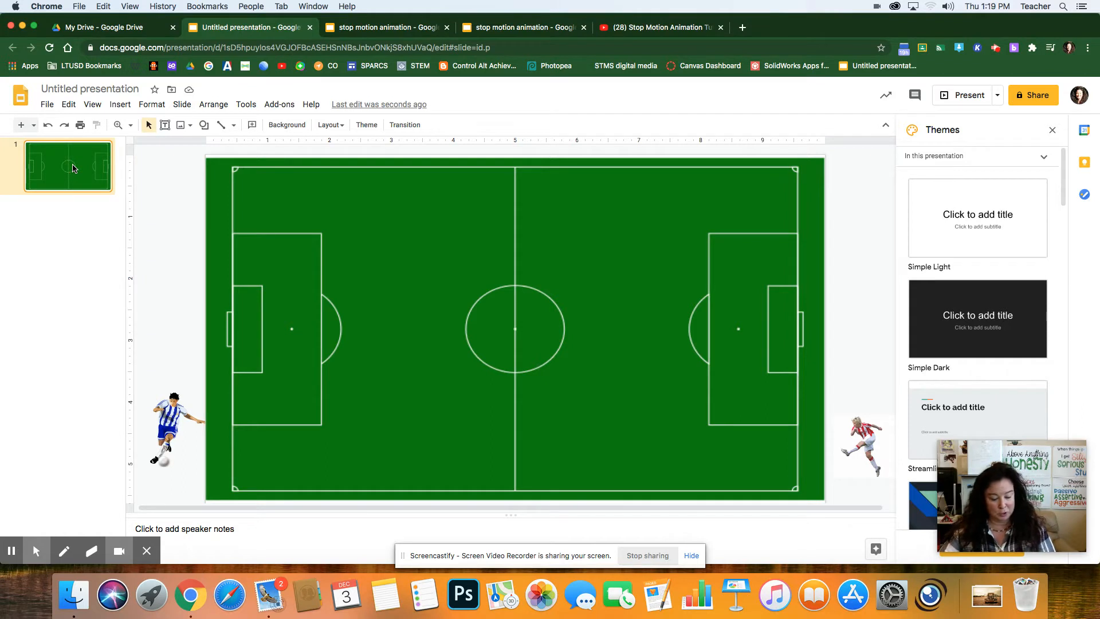
key("super+d")
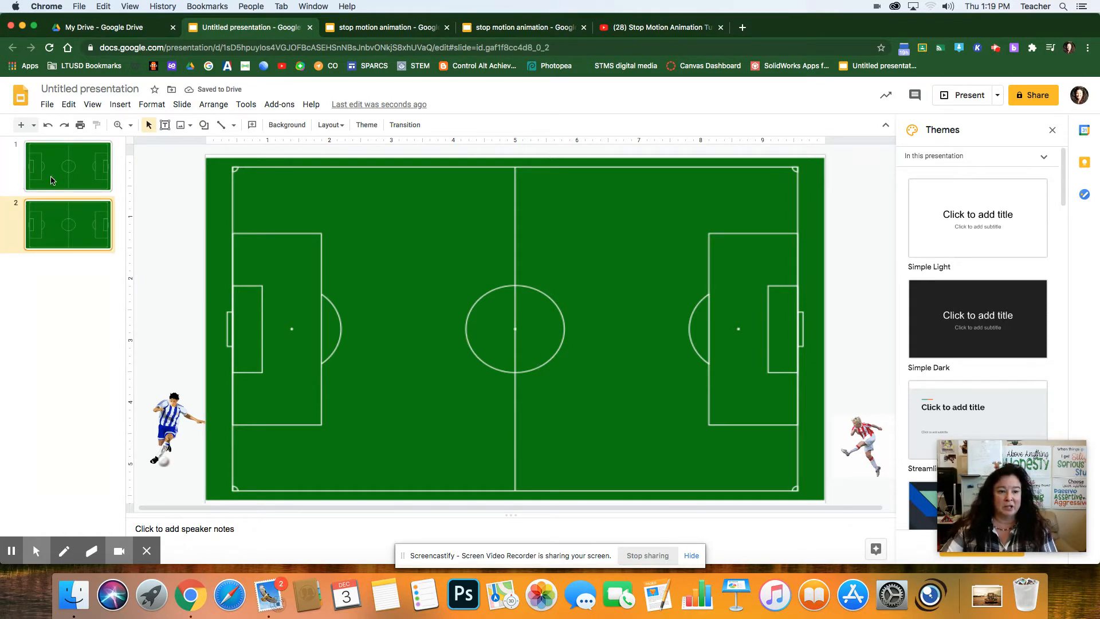
left_click_drag(171, 431, 476, 329)
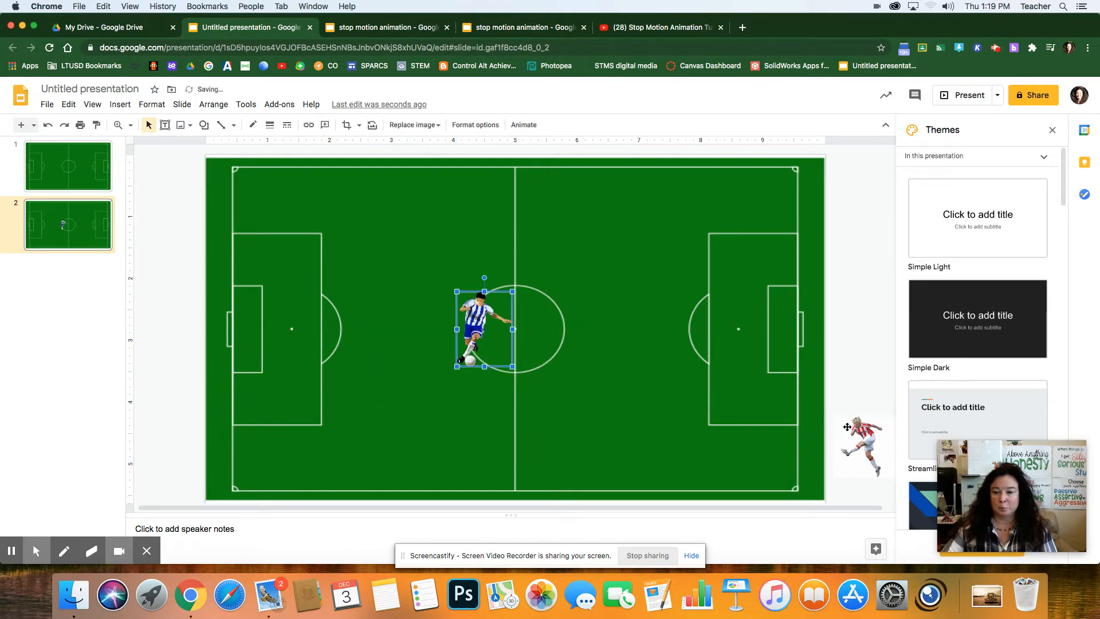
Move the red-and-white player to the right side of slide 2's centre circle and delete it there
left_click_drag(841, 423, 554, 323)
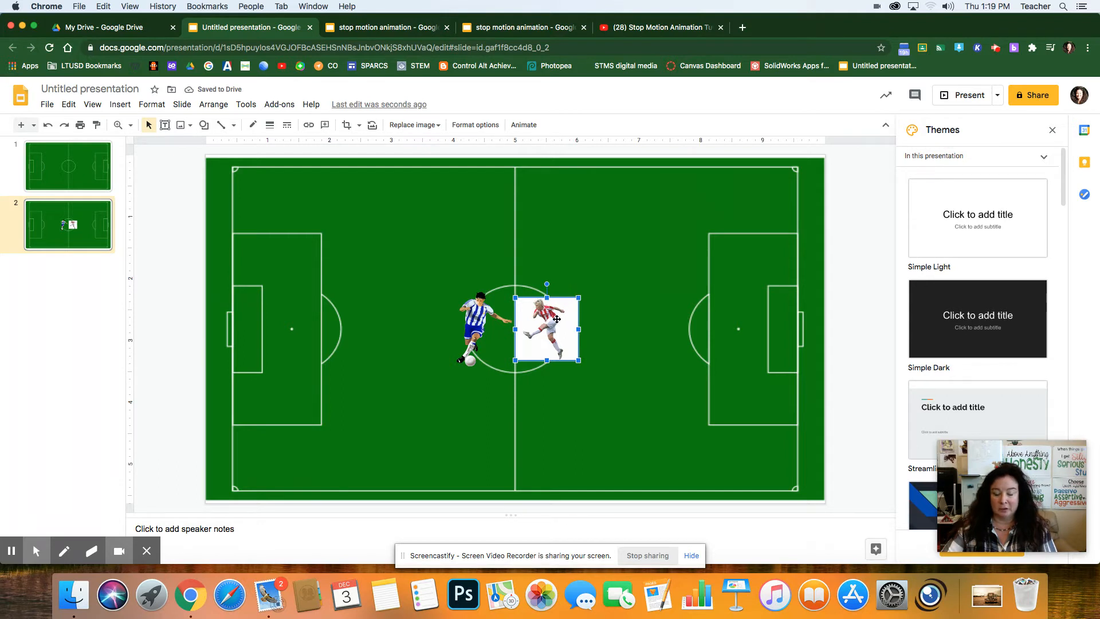
key("BackSpace")
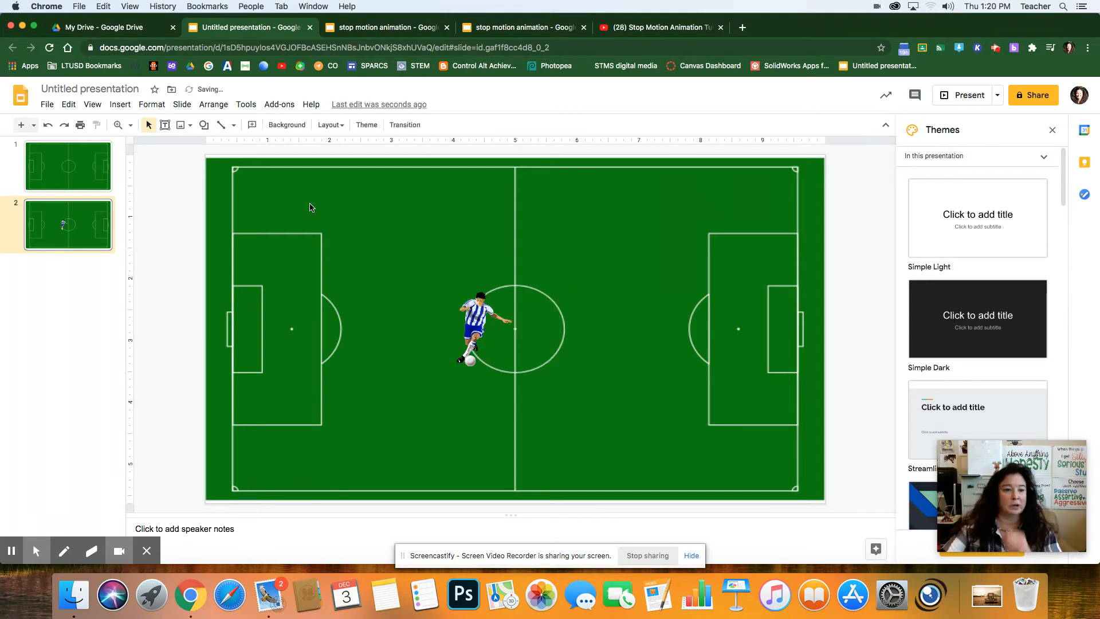
Browse the "soccer player png" web image results for a second player and select the blue running silhouette with a ball
left_click(120, 104)
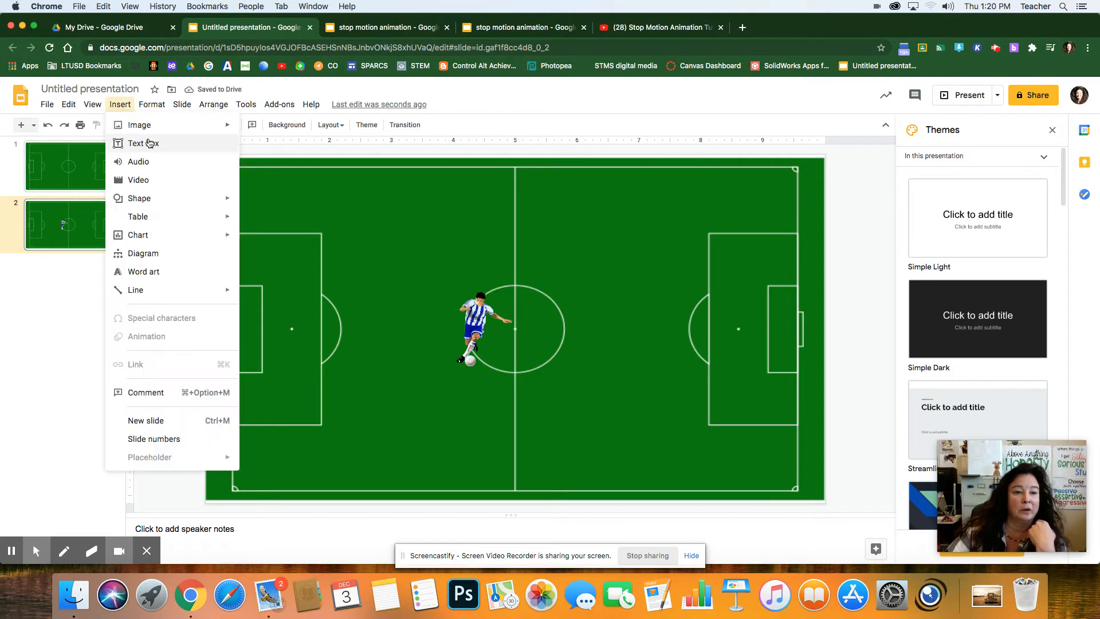
mouse_move(221, 127)
left_click(290, 147)
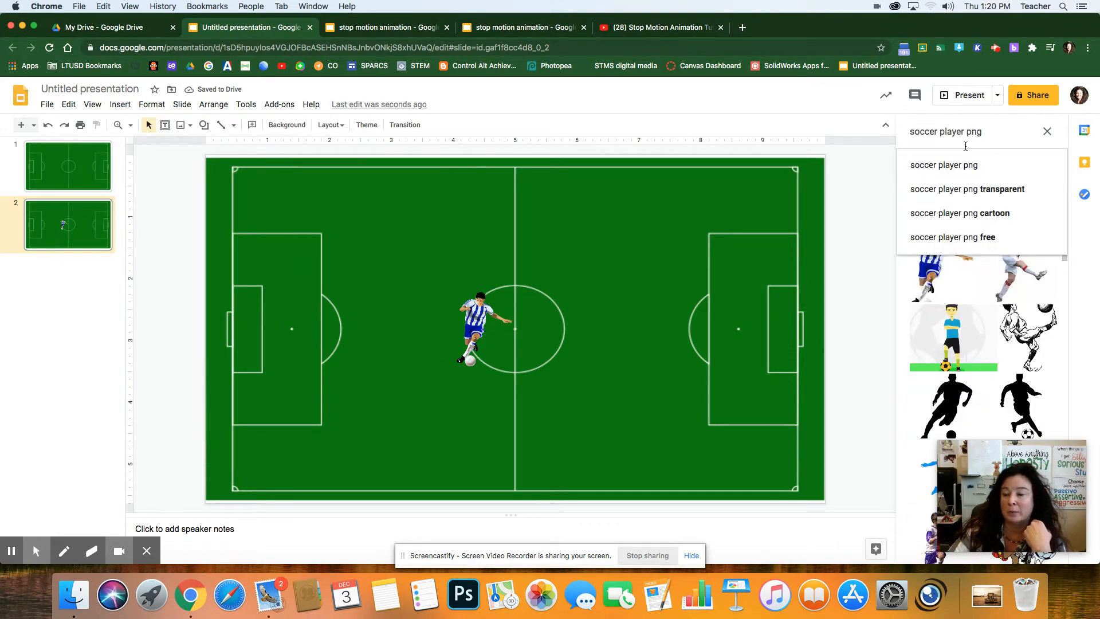
scroll(1031, 320, "down", 5)
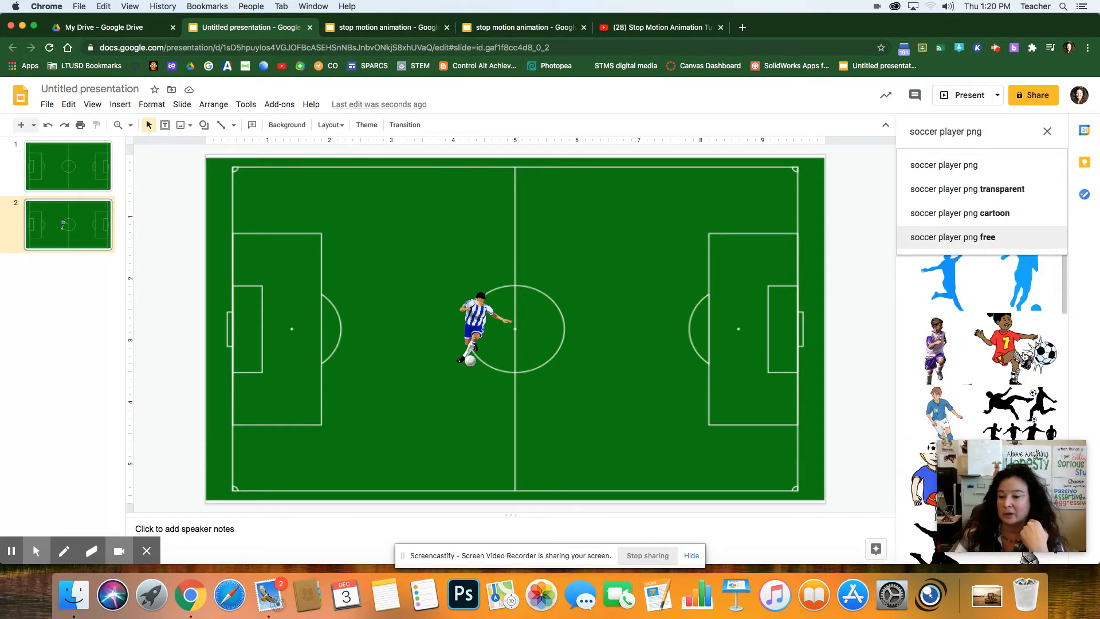
scroll(1024, 356, "down", 5)
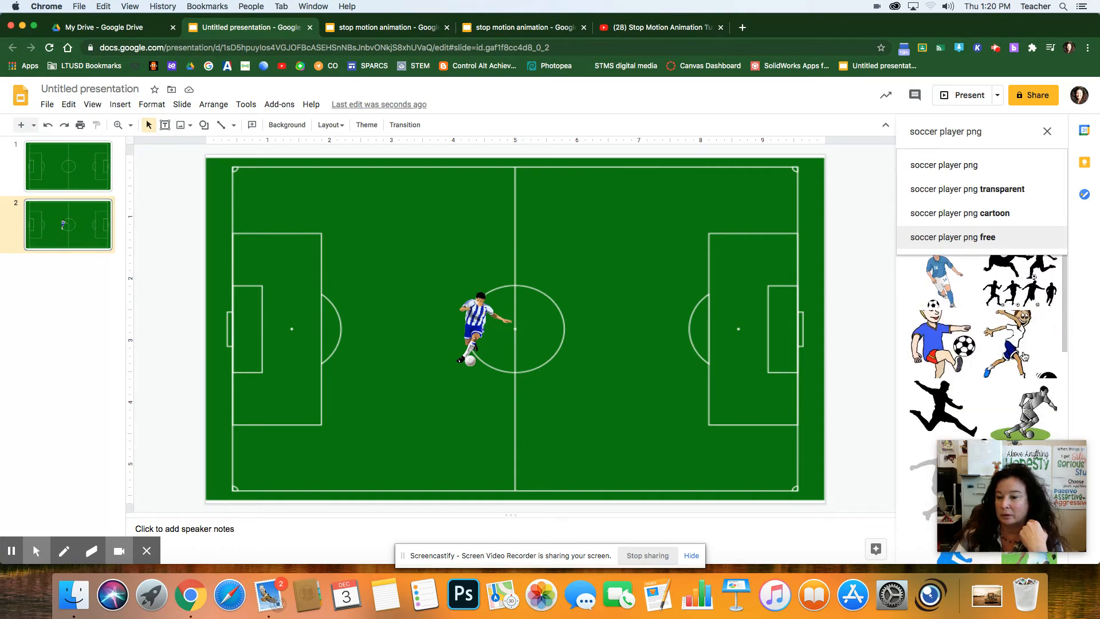
scroll(1024, 357, "down", 10)
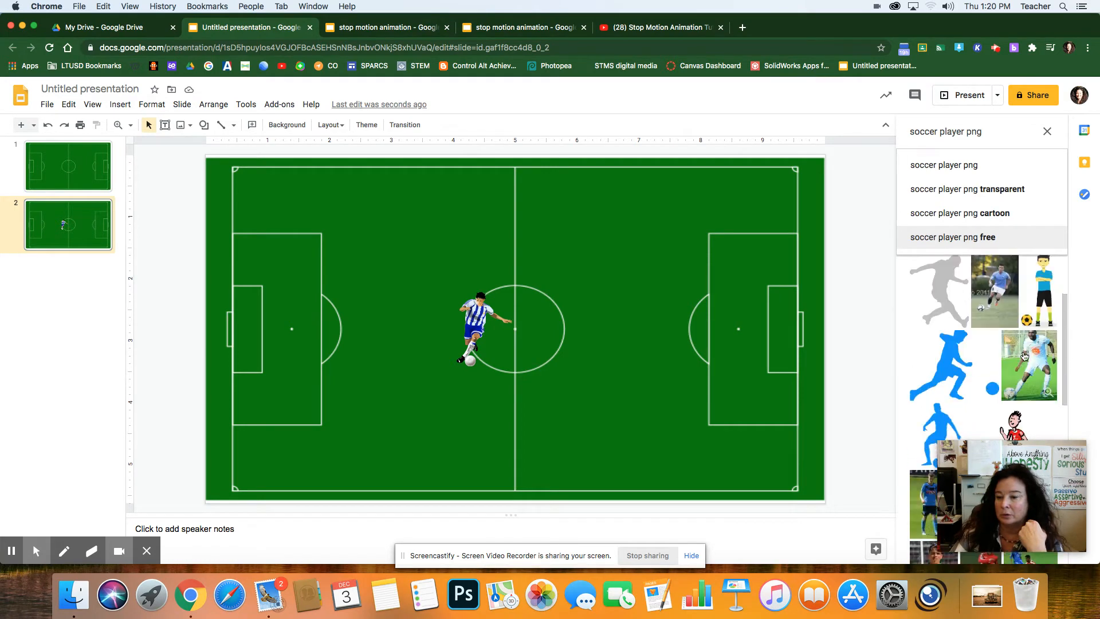
scroll(1025, 356, "down", 10)
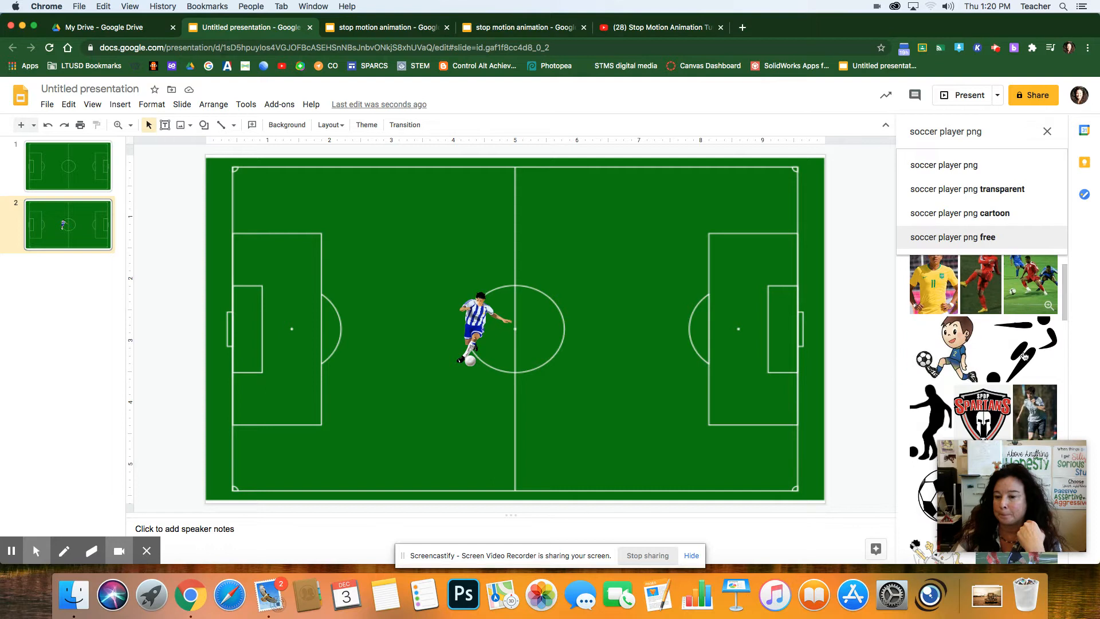
scroll(1024, 356, "down", 8)
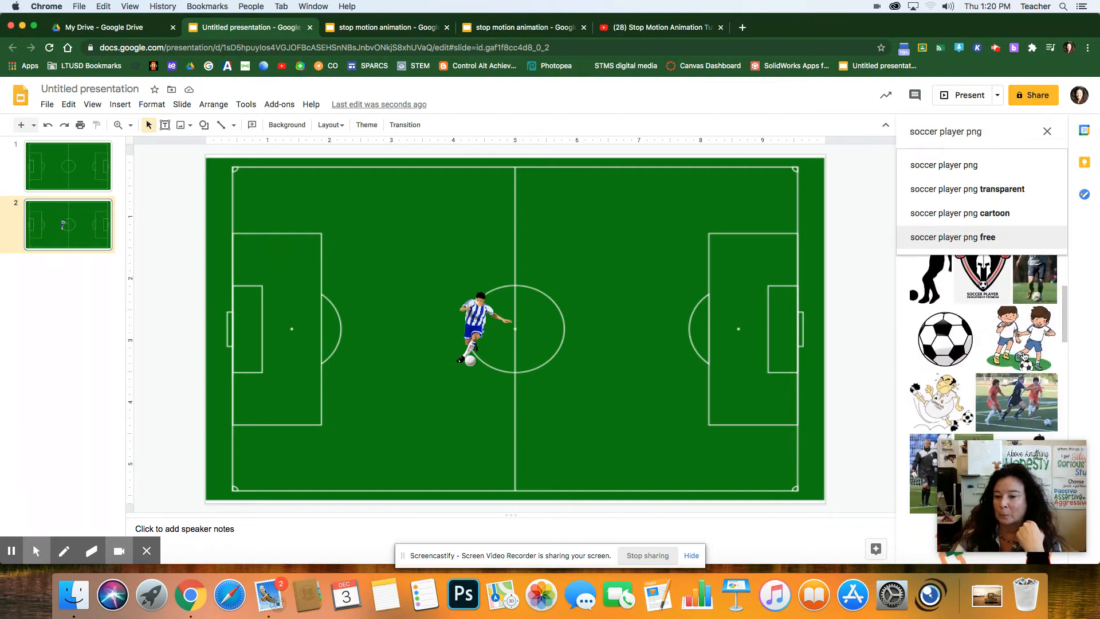
scroll(1024, 357, "down", 5)
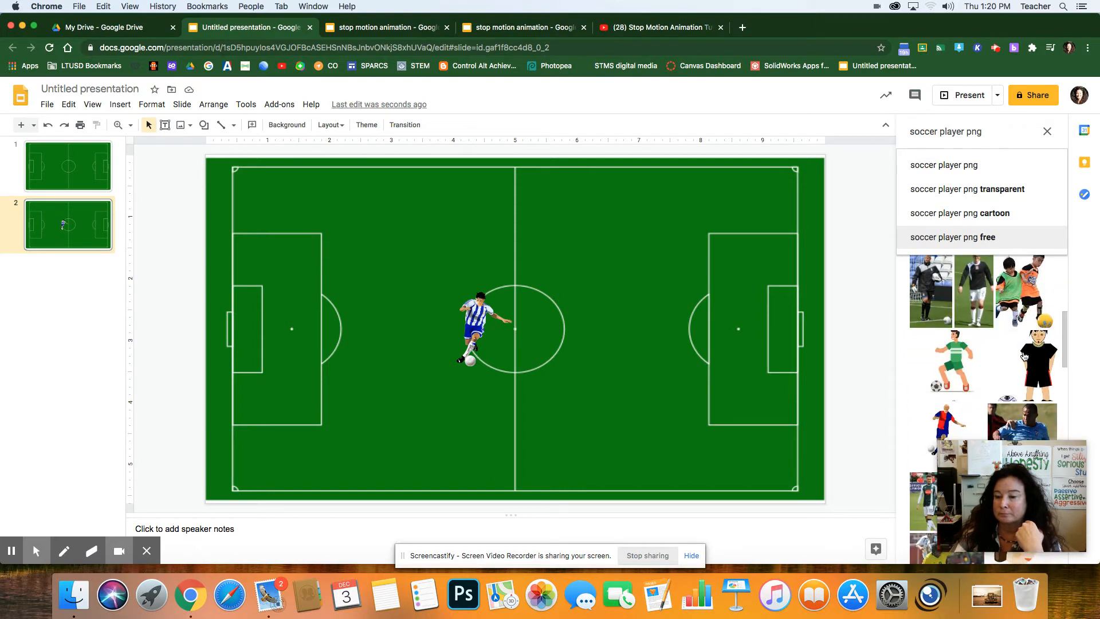
scroll(1024, 356, "down", 2)
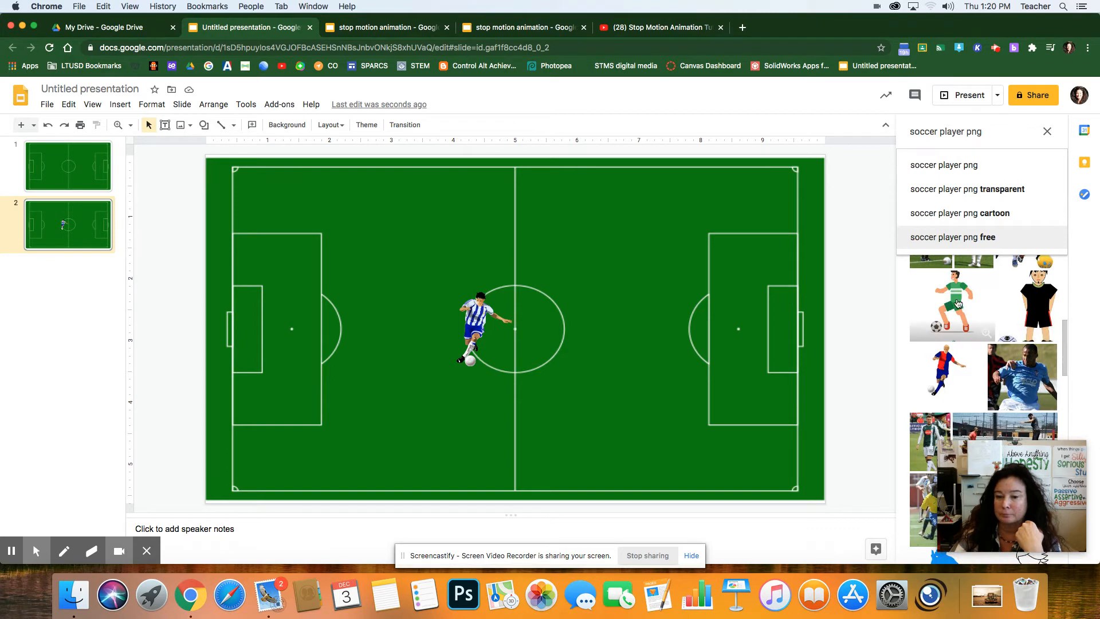
scroll(950, 366, "down", 5)
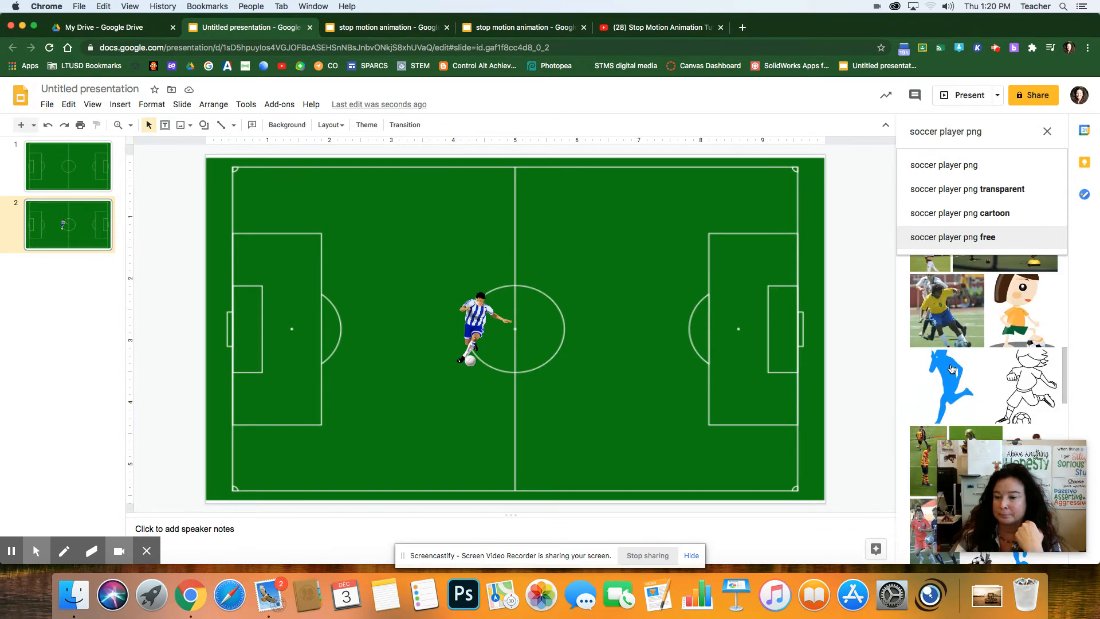
scroll(951, 368, "down", 5)
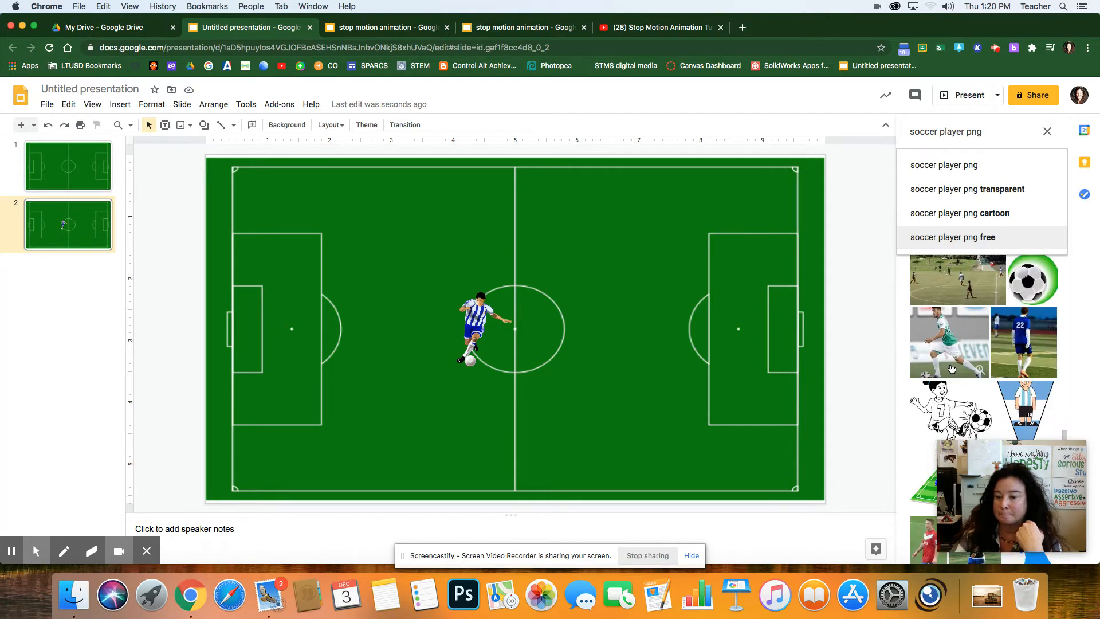
scroll(951, 369, "down", 5)
scroll(960, 365, "down", 3)
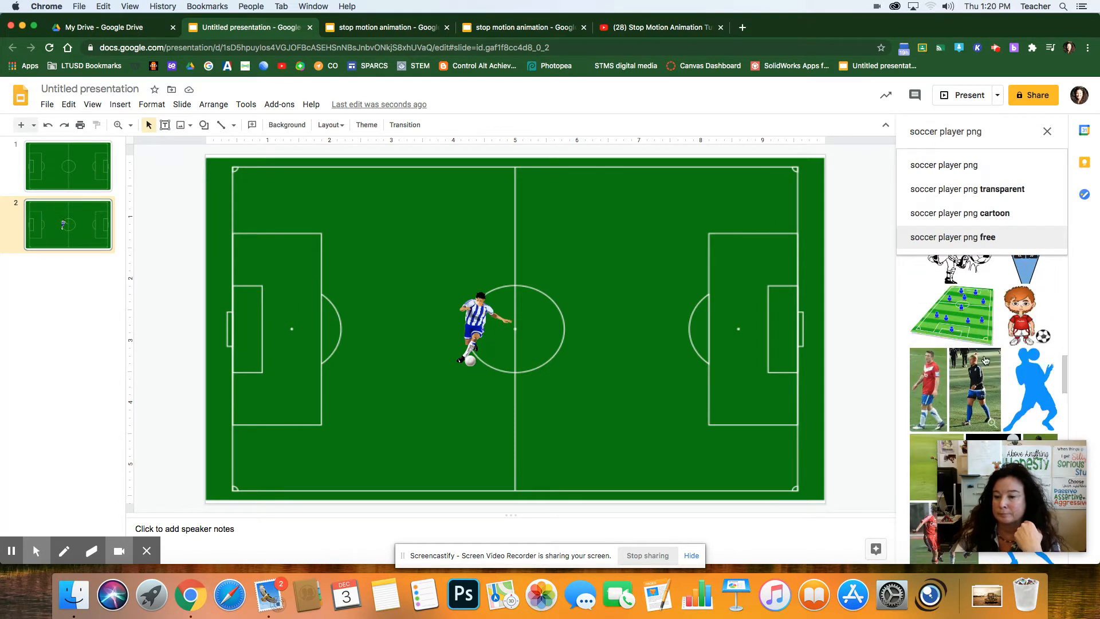
scroll(1027, 334, "down", 5)
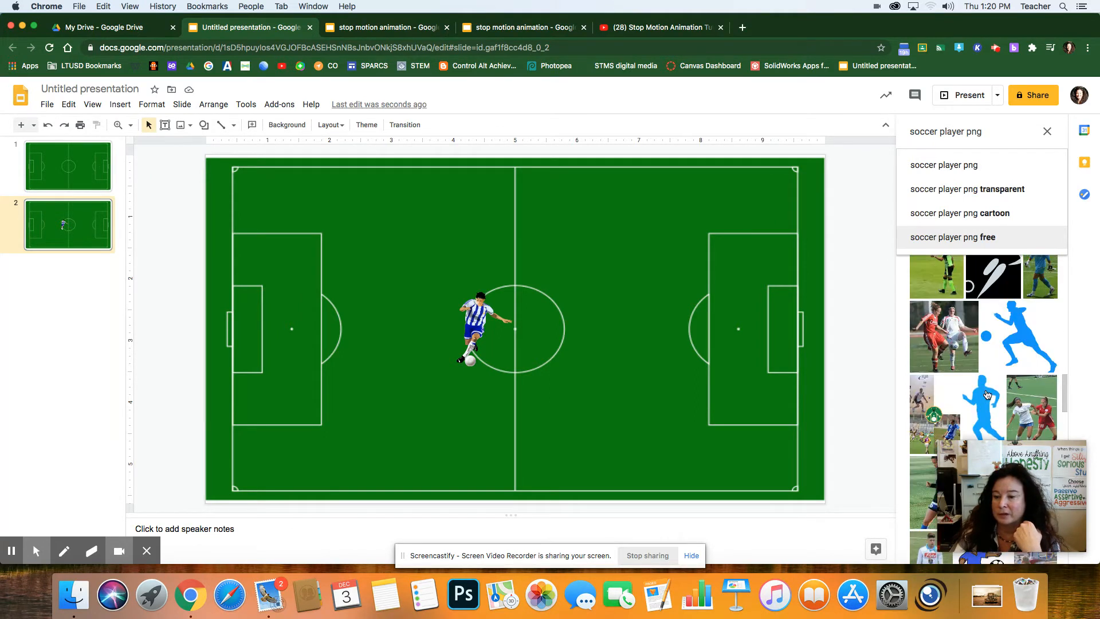
scroll(986, 394, "down", 2)
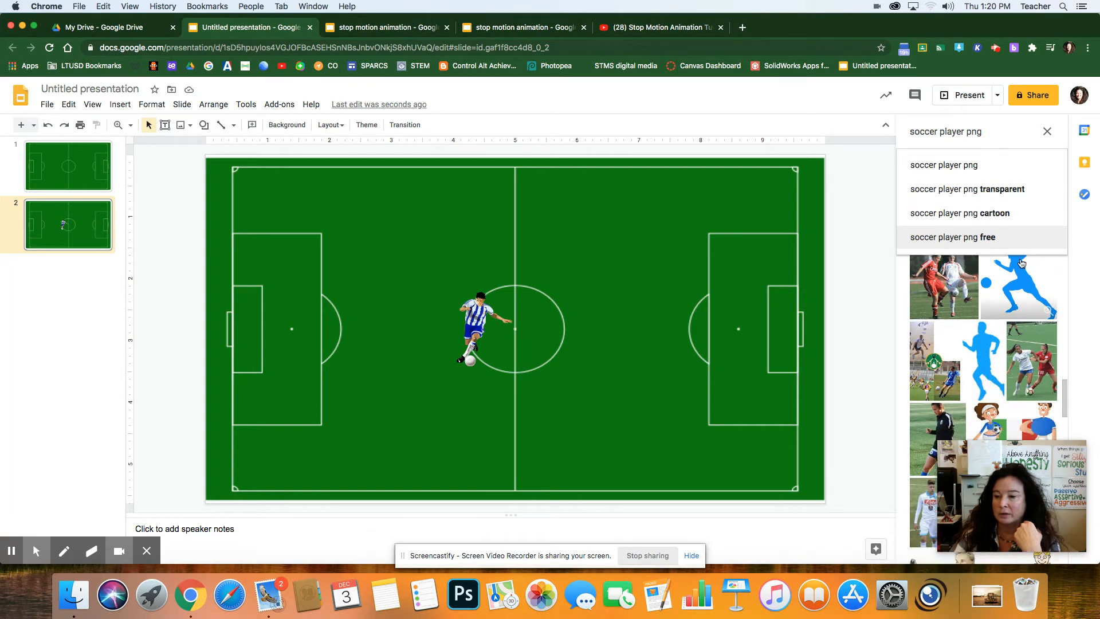
left_click(1022, 283)
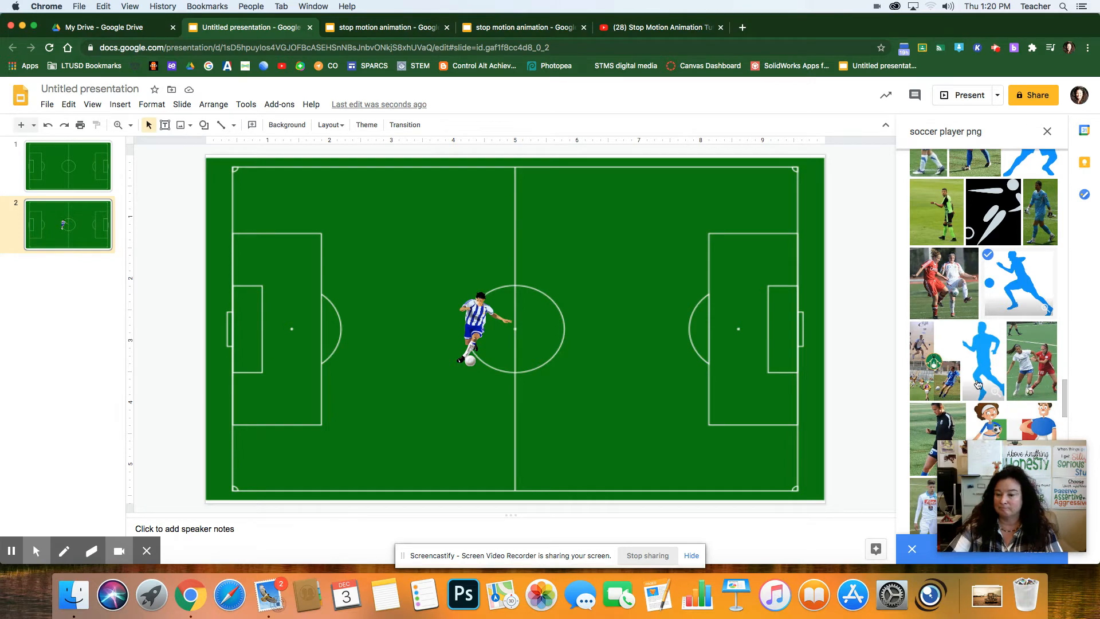
Insert the cartoon boy with a ball from the web image results on slide 2, shrunk to fit the right side of the centre circle
scroll(997, 269, "down", 5)
scroll(979, 269, "down", 3)
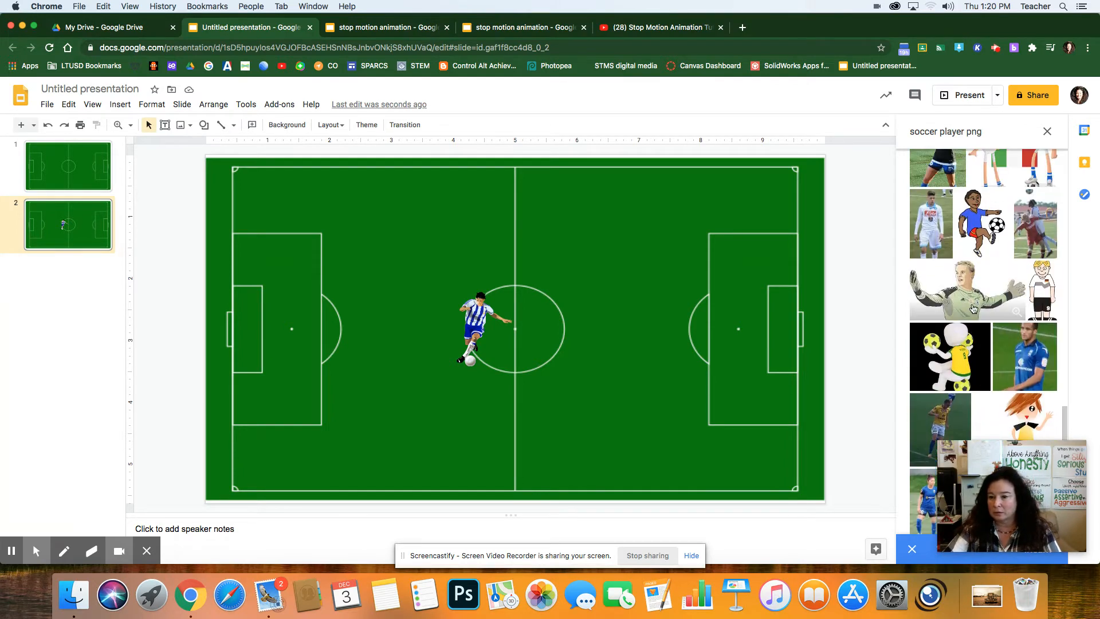
scroll(973, 310, "down", 4)
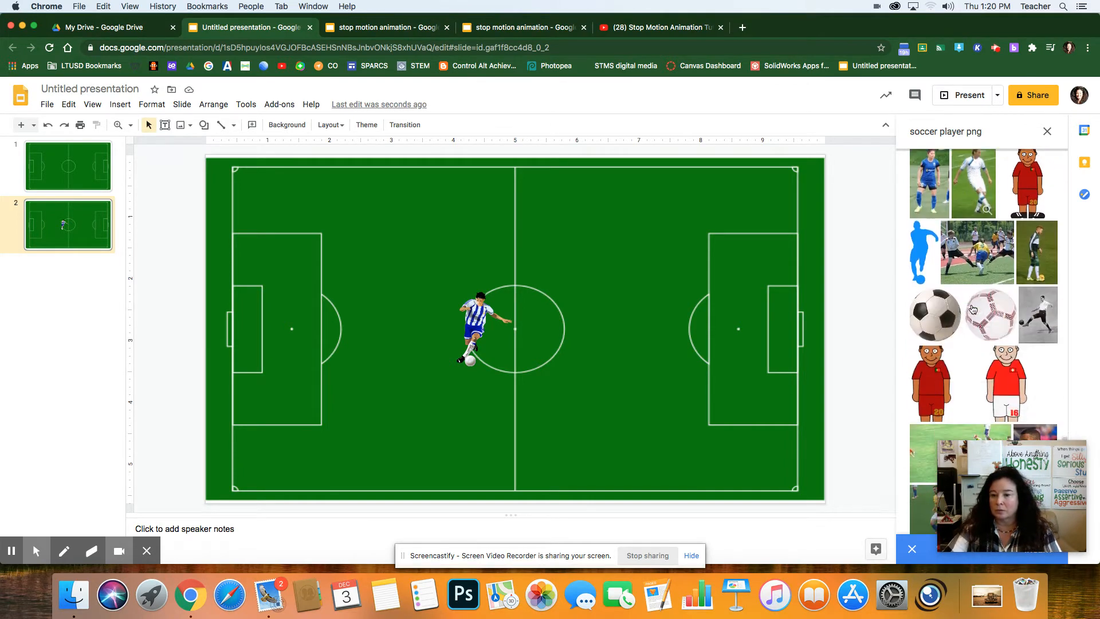
scroll(972, 309, "down", 5)
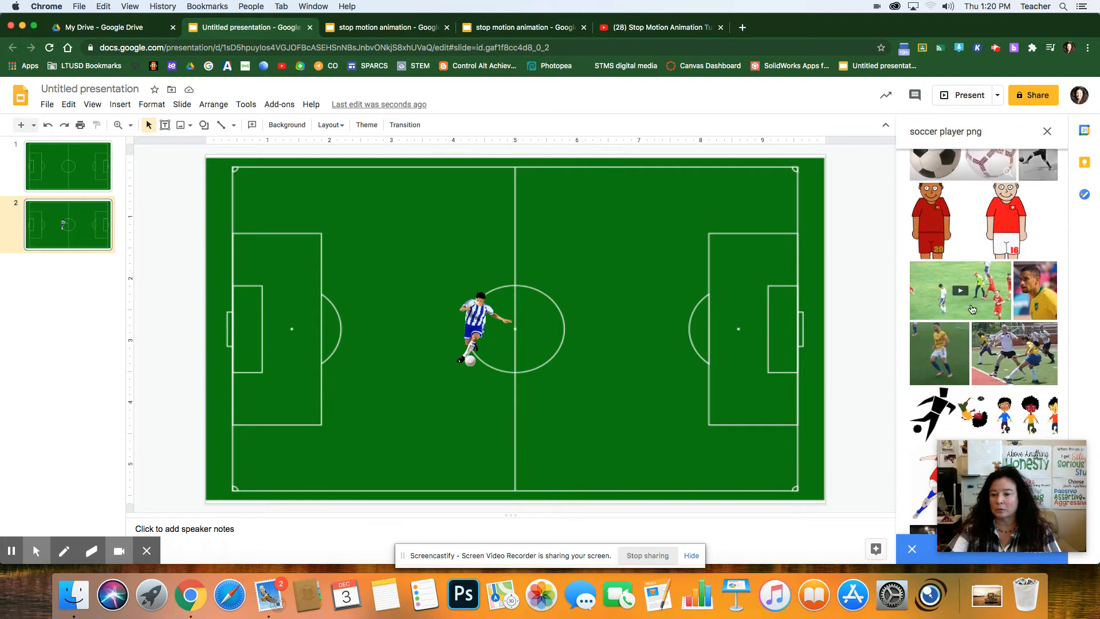
scroll(972, 309, "down", 1)
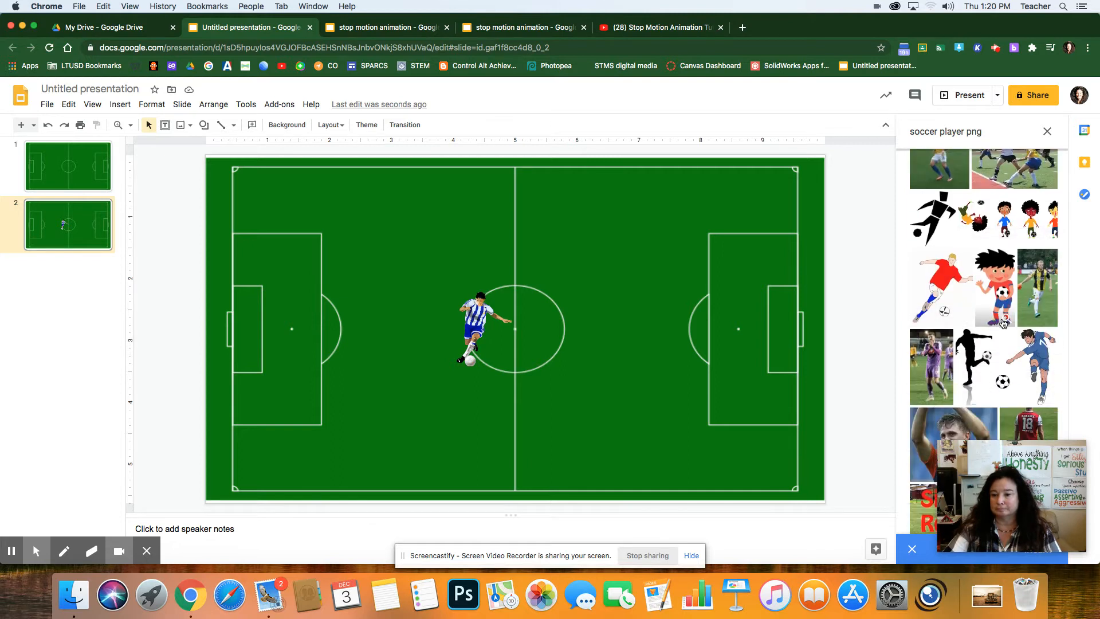
scroll(999, 312, "down", 5)
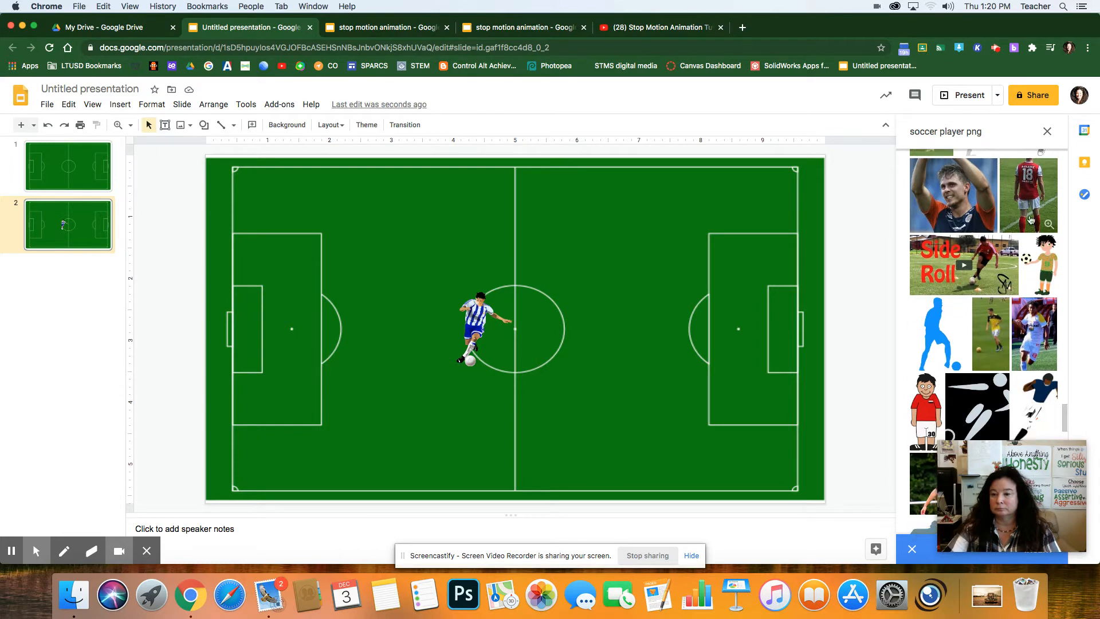
left_click_drag(1046, 263, 528, 293)
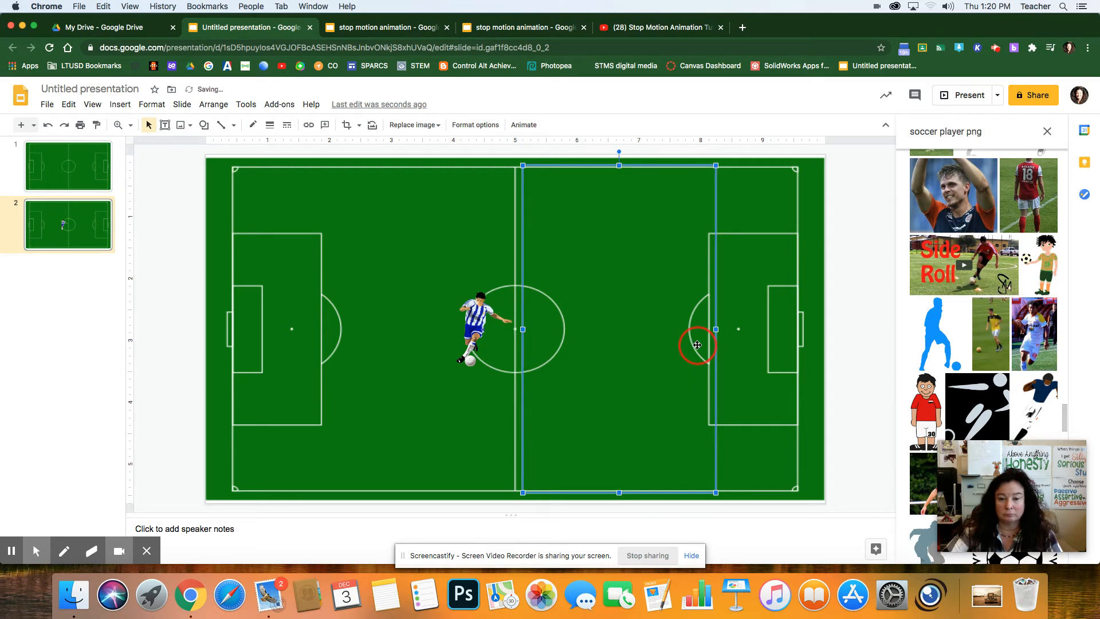
left_click_drag(717, 162, 559, 323)
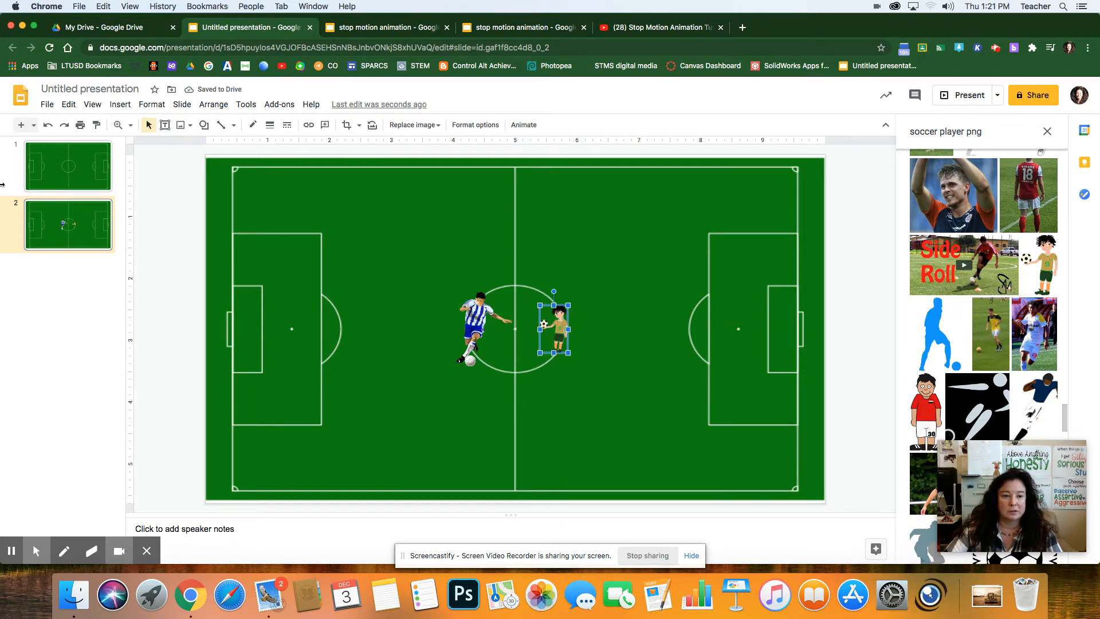
Duplicate slide 2 and move the blue-and-white player slightly right on the copy, inside the centre circle up to the halfway line
left_click(86, 235)
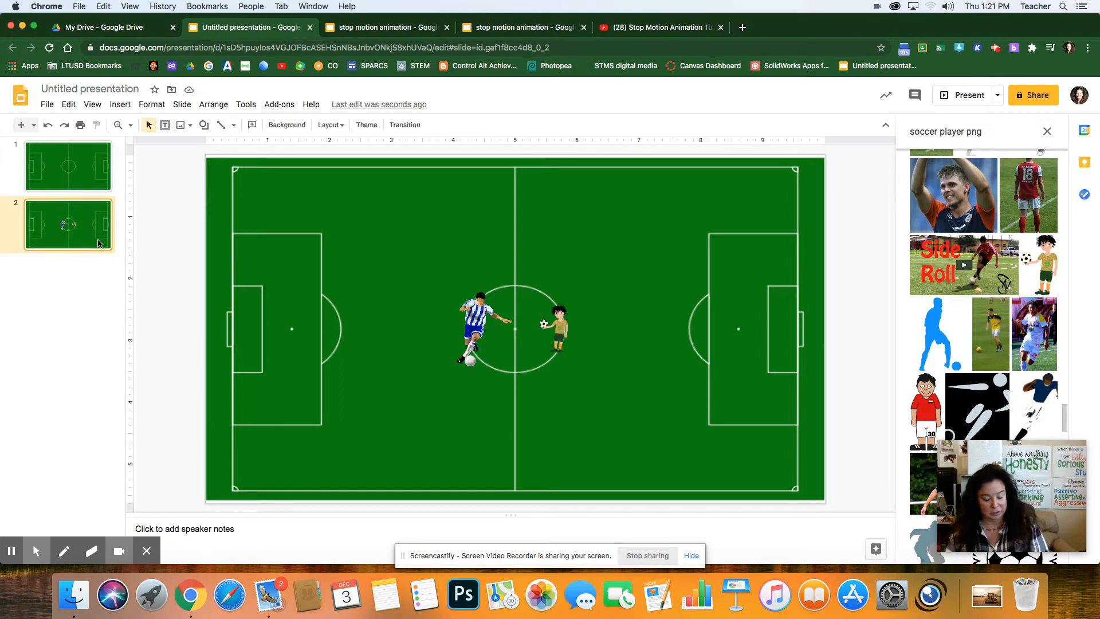
key("super+d")
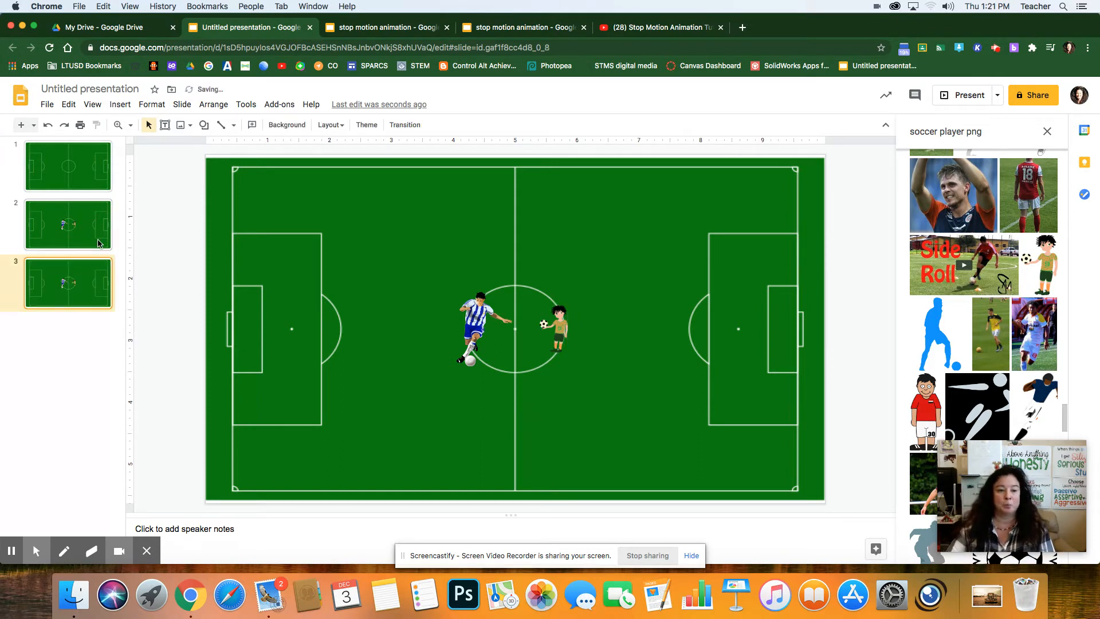
left_click_drag(469, 325, 492, 328)
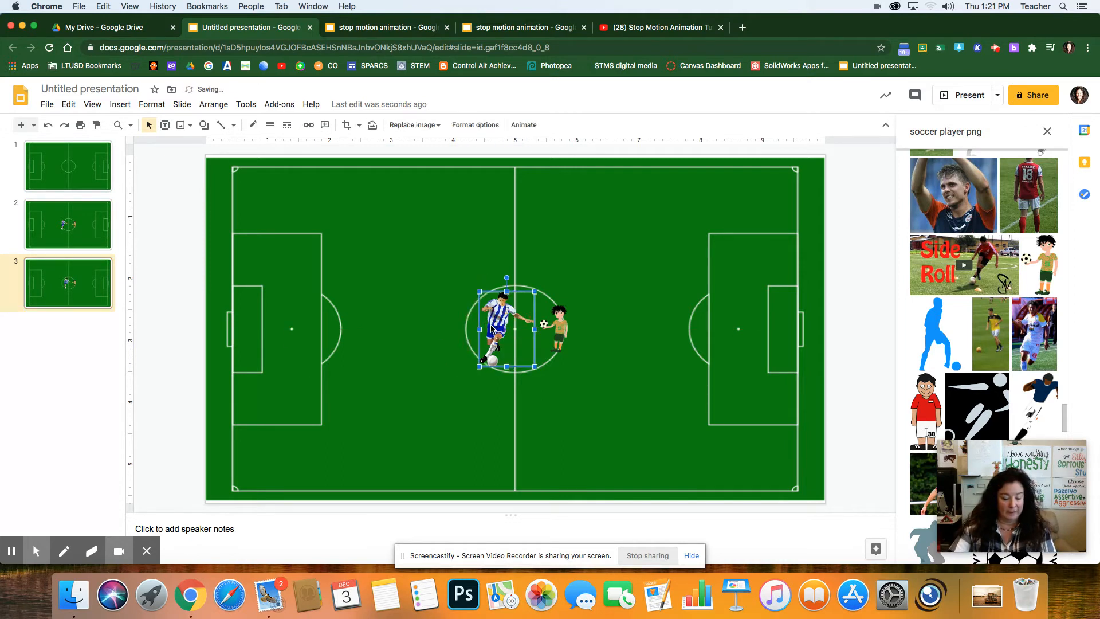
Duplicate slide 3 and move the blue-and-white player just past the halfway line on the copy, up against the cartoon boy
left_click(99, 298)
key("super+d")
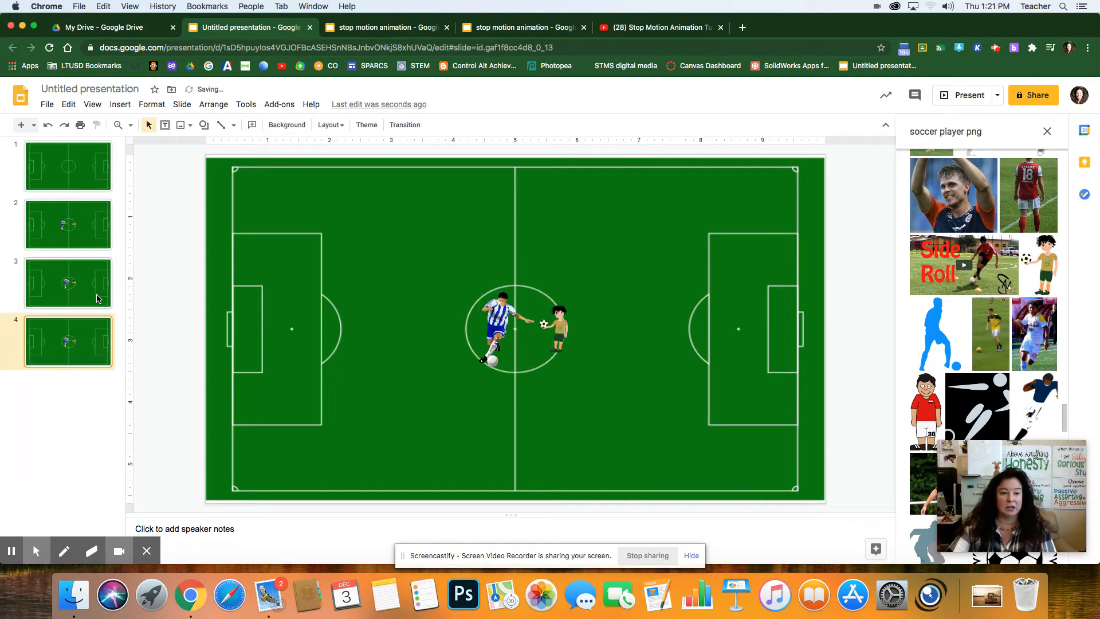
left_click_drag(498, 325, 529, 327)
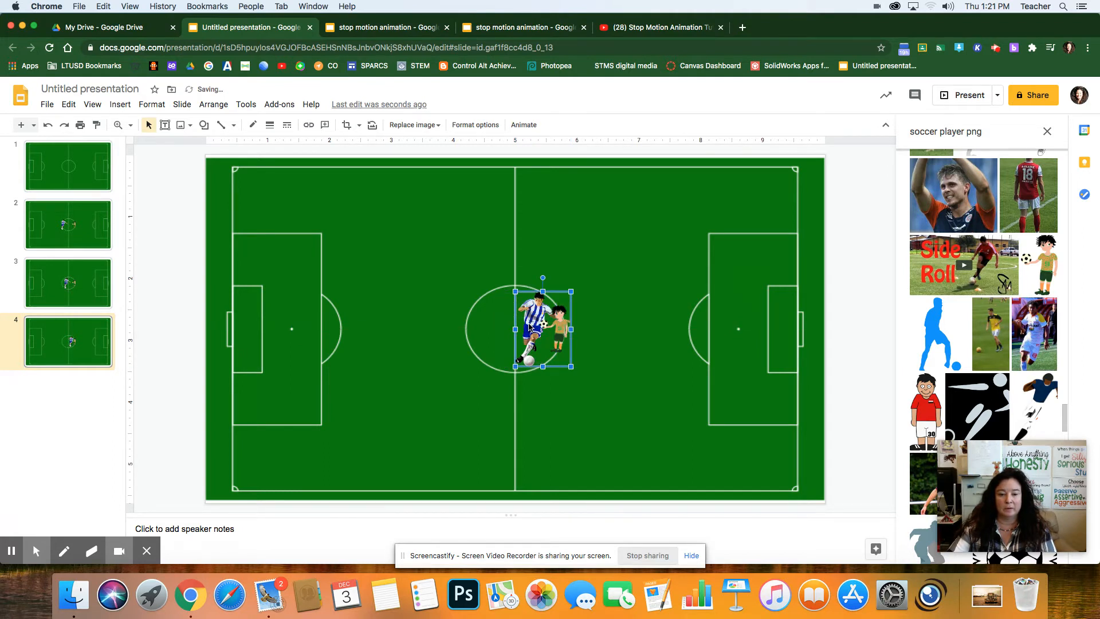
Duplicate slide 4 and move the blue-and-white player right on the copy so that it overlaps the cartoon boy
left_click(89, 353)
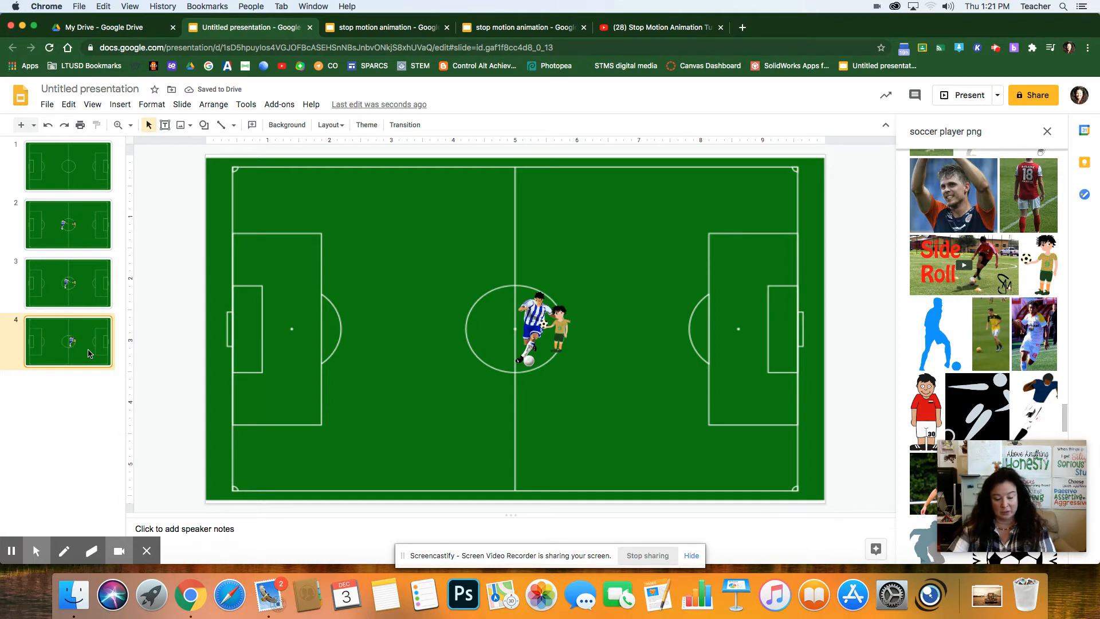
key("super+d")
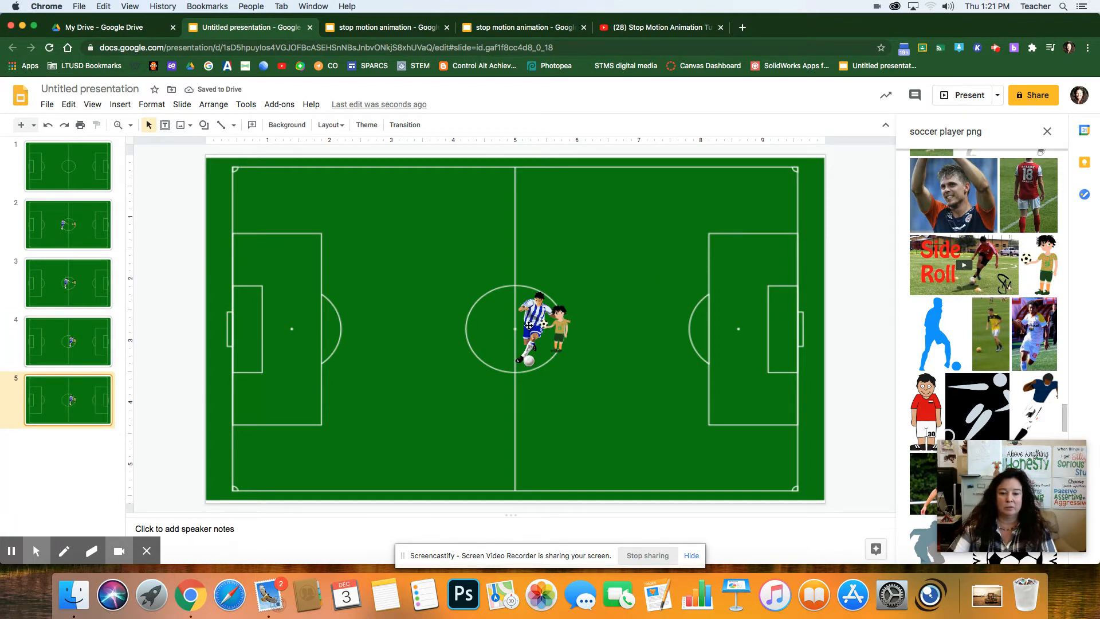
left_click_drag(531, 325, 560, 326)
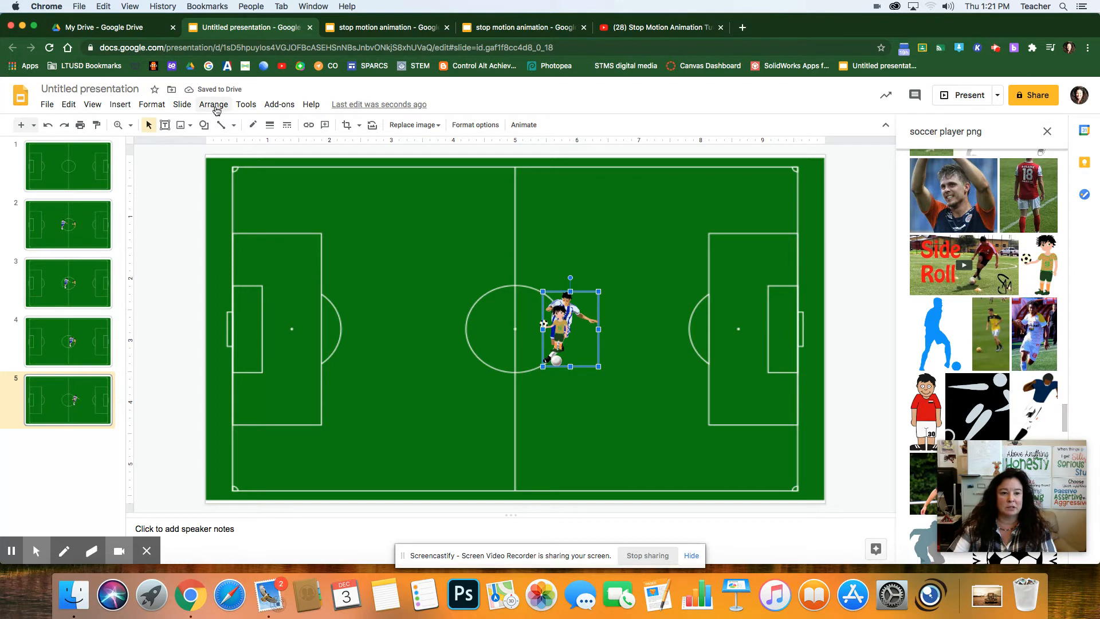
Bring the blue-and-white player on slide 5 to the front, covering the cartoon boy
left_click(214, 105)
mouse_move(232, 127)
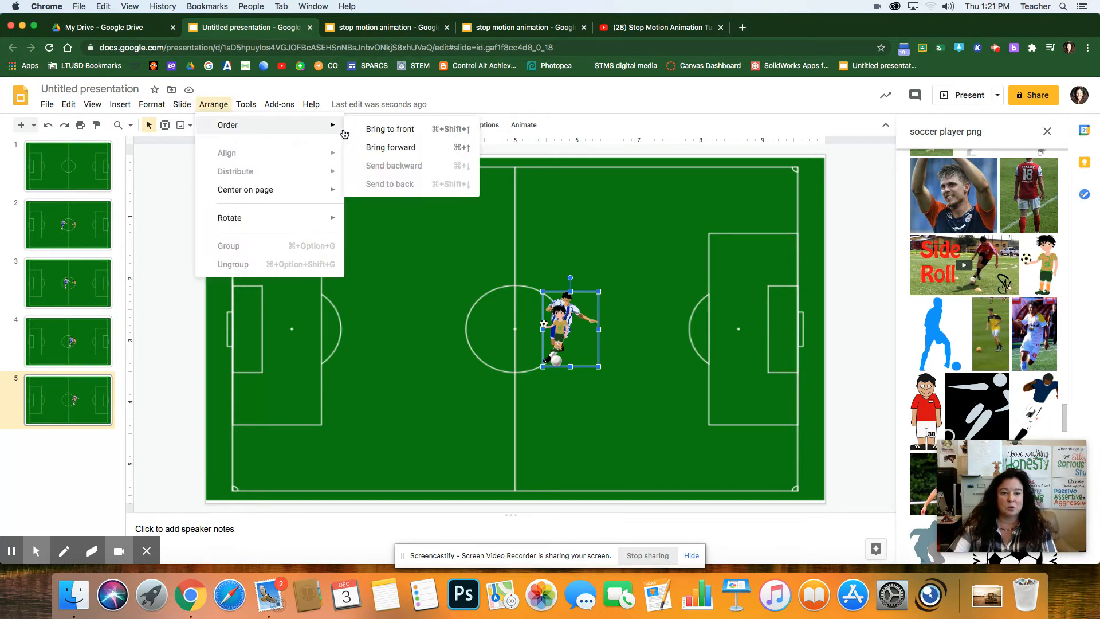
left_click(382, 131)
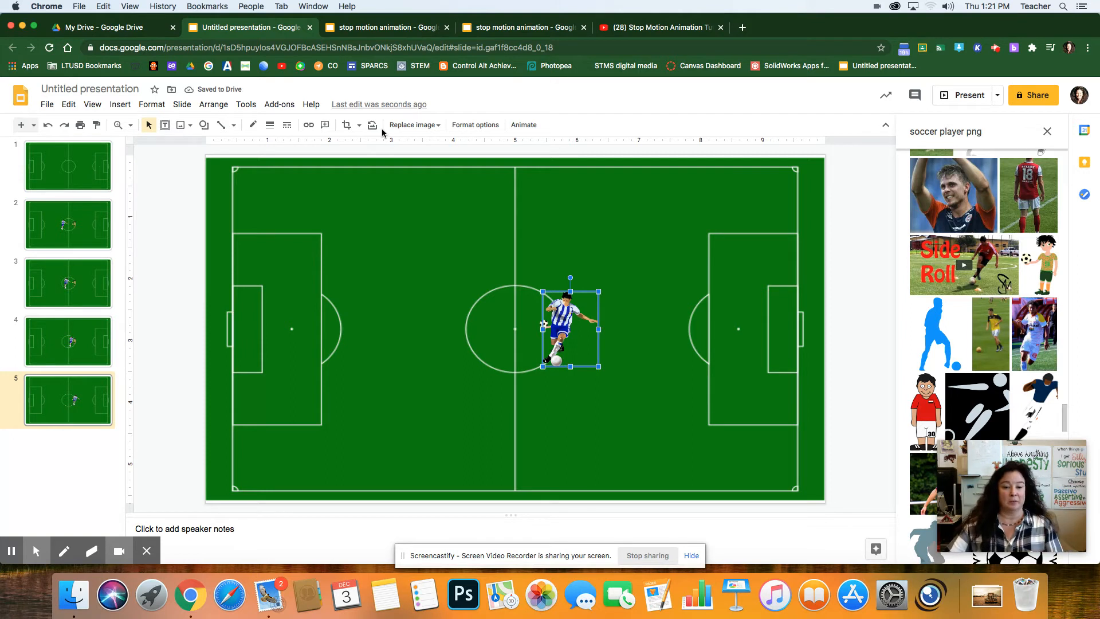
On a duplicate of slide 5, move the blue-and-white player right of the centre circle and the cartoon boy left, just past the halfway line
left_click(105, 399)
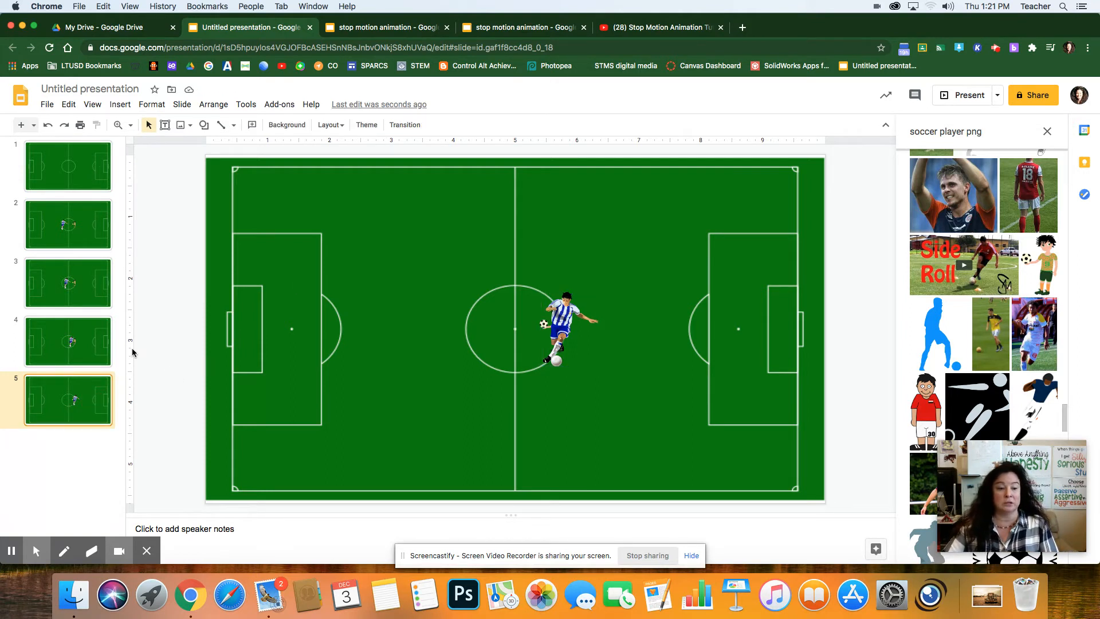
key("super+d")
left_click(75, 470)
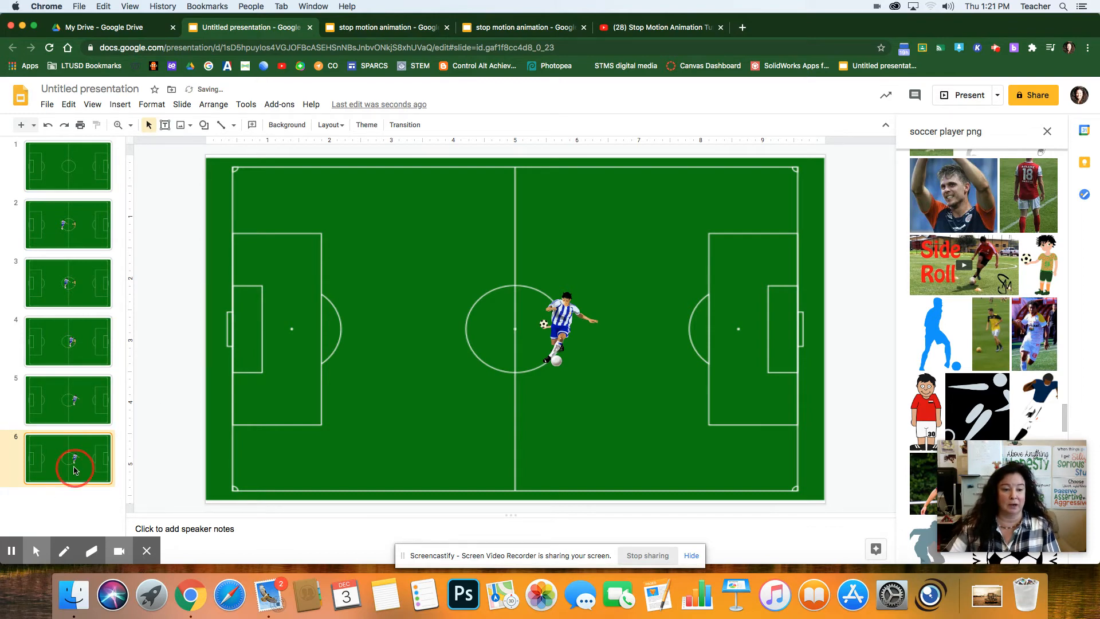
left_click(576, 322)
left_click_drag(576, 321, 539, 343)
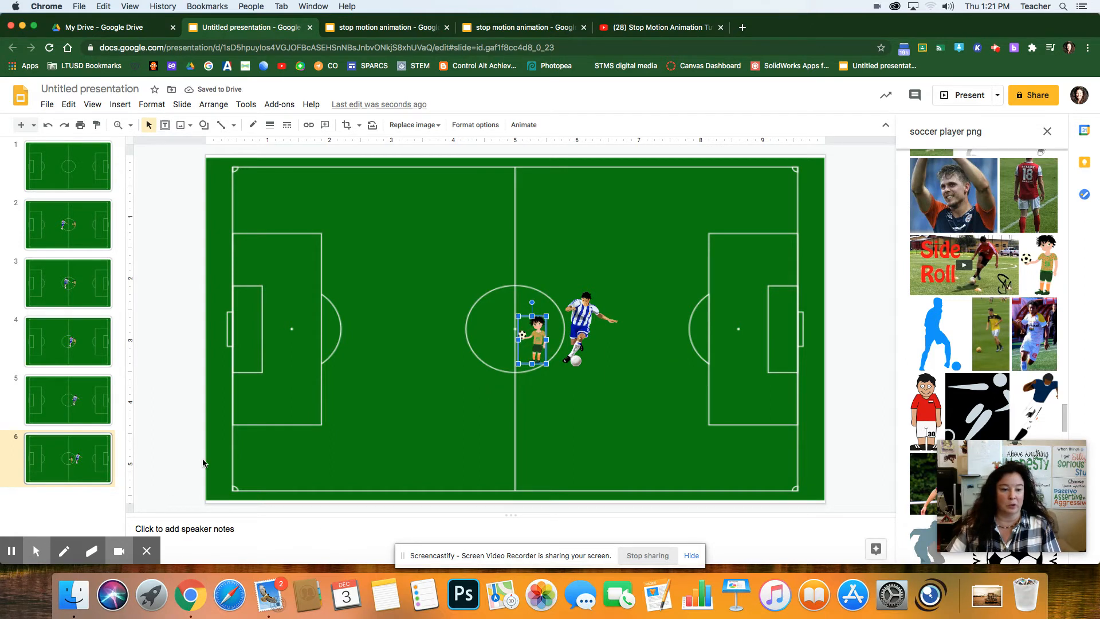
On a duplicate of slide 6, move the blue-and-white player farther right and place the cartoon boy, mirrored to face right, close behind him
left_click(89, 473)
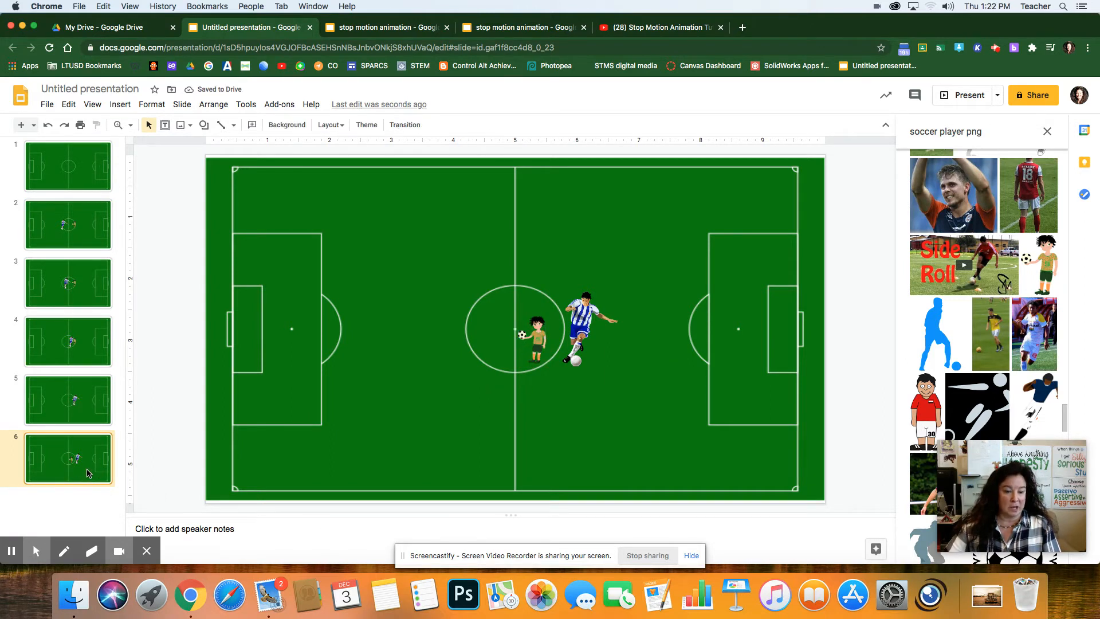
key("super+d")
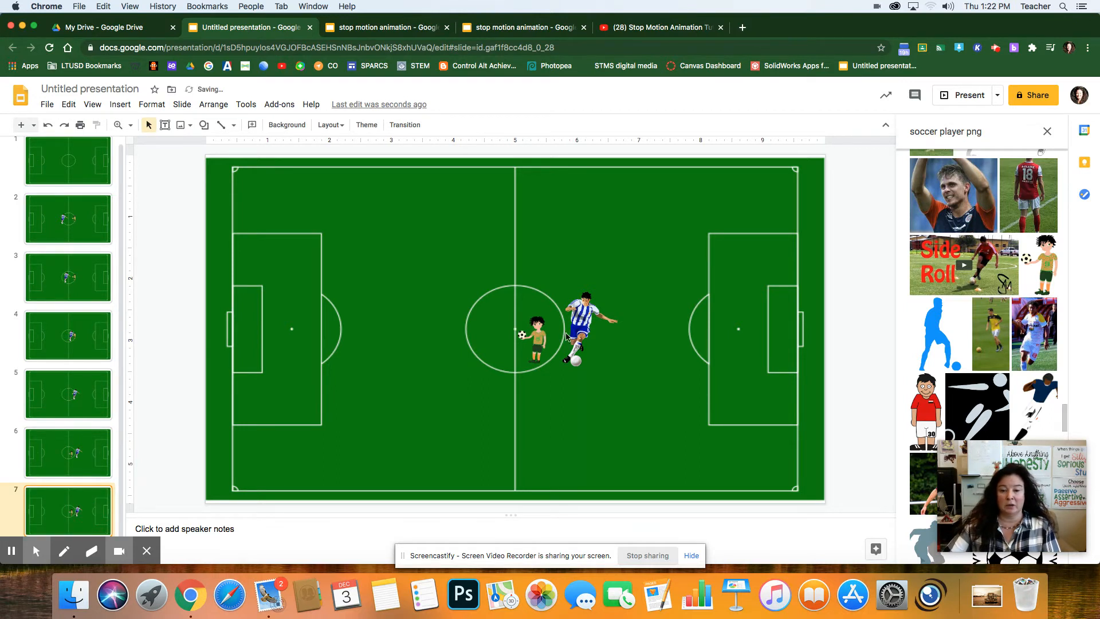
left_click_drag(579, 333, 617, 324)
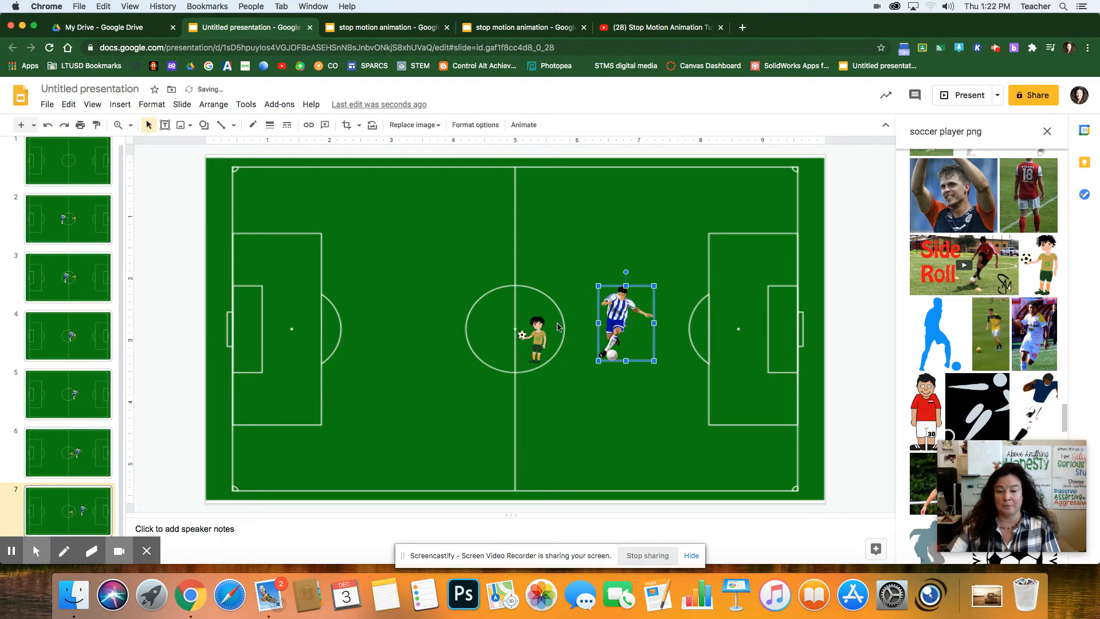
left_click_drag(535, 339, 607, 338)
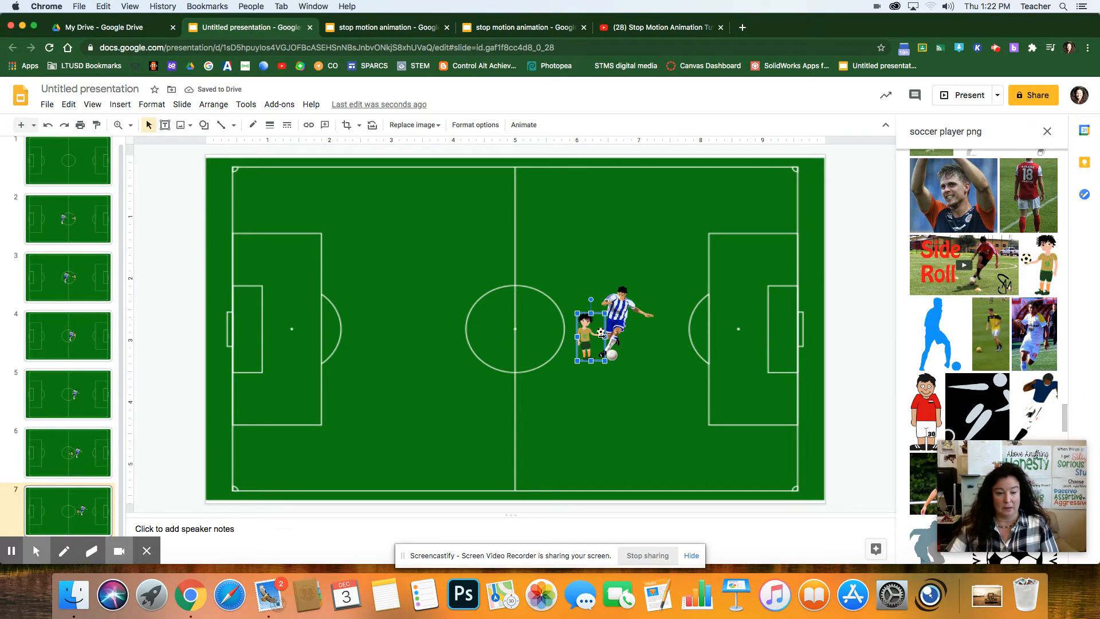
Duplicate slide 7 and shift both the blue-and-white player and the cartoon boy slightly right on the copy, keeping them side by side
left_click(99, 520)
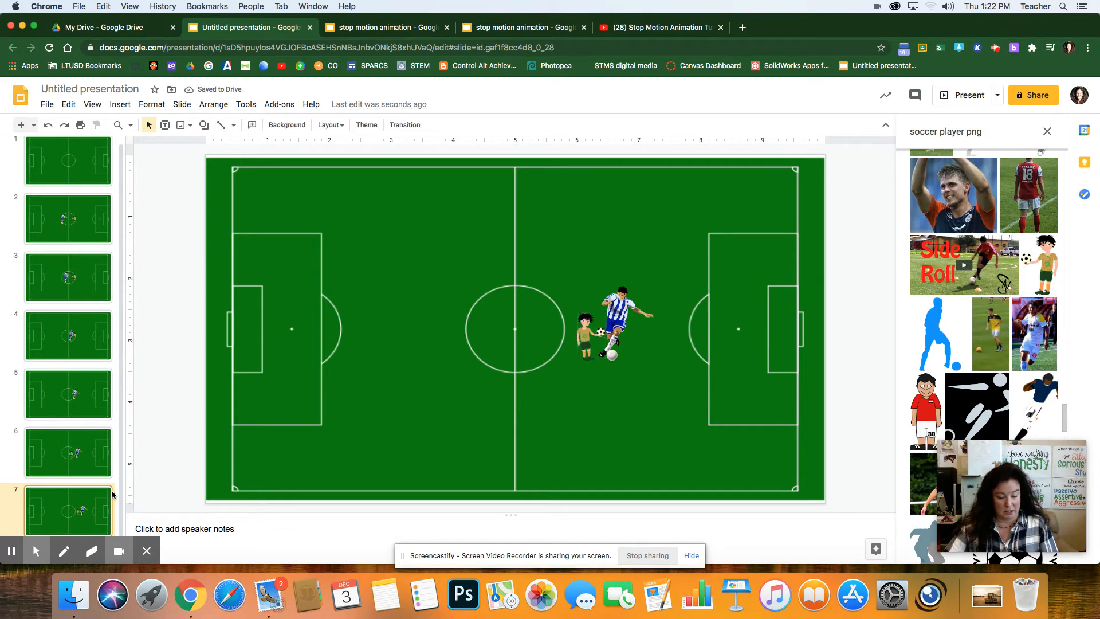
key("super+d")
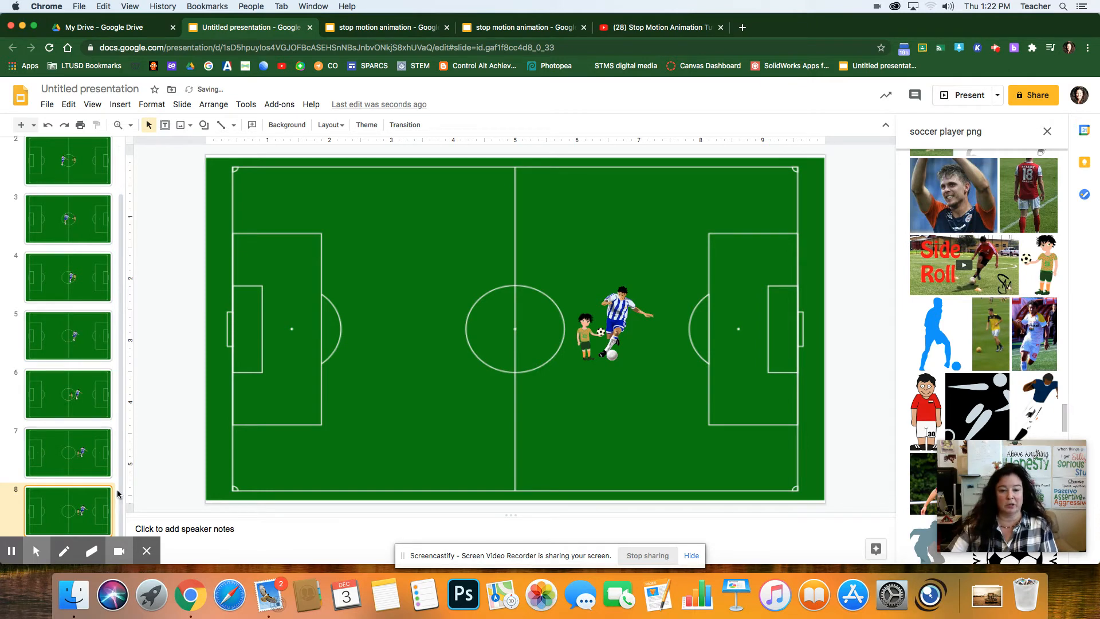
left_click(628, 322)
left_click_drag(628, 322, 599, 336)
left_click(592, 337)
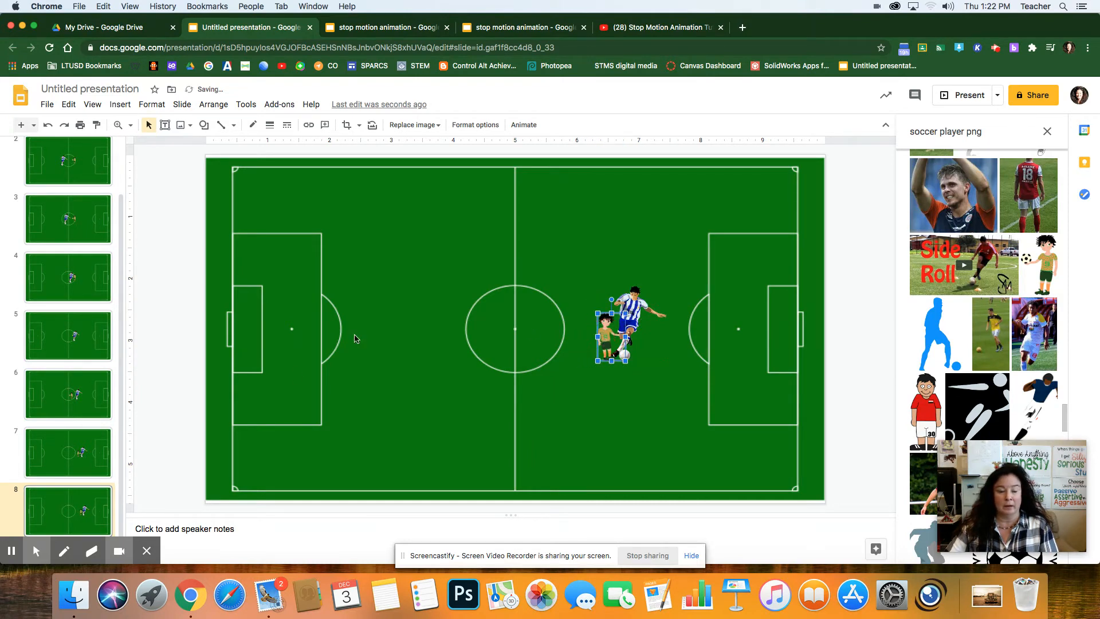
Duplicate slide 8, nudge both players right on the copy, and raise the cartoon boy slightly
left_click(59, 519)
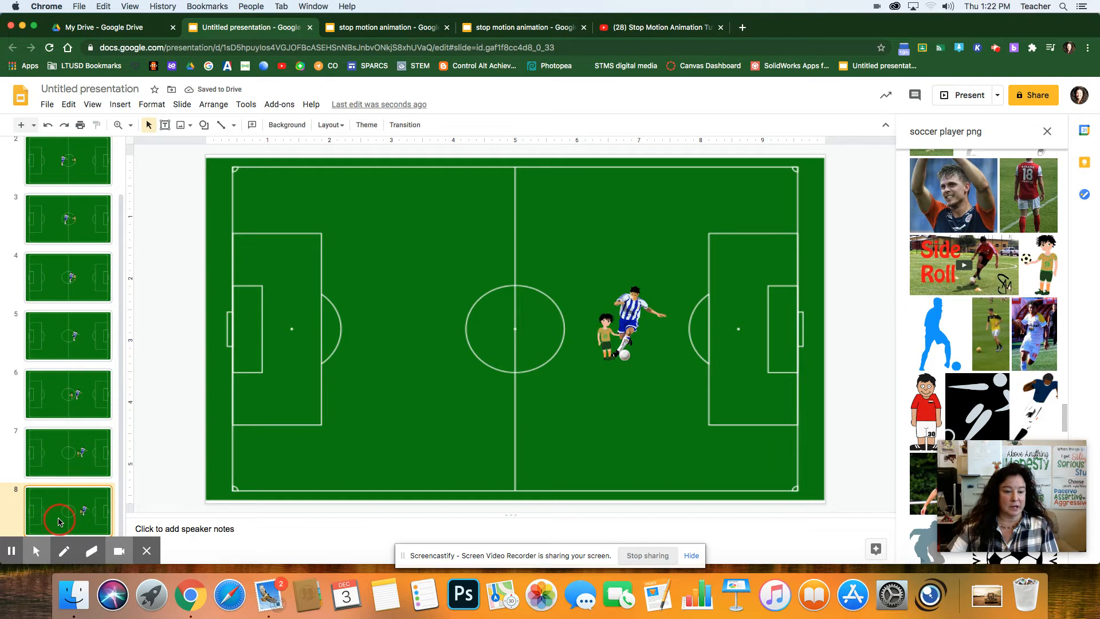
key("ctrl+d")
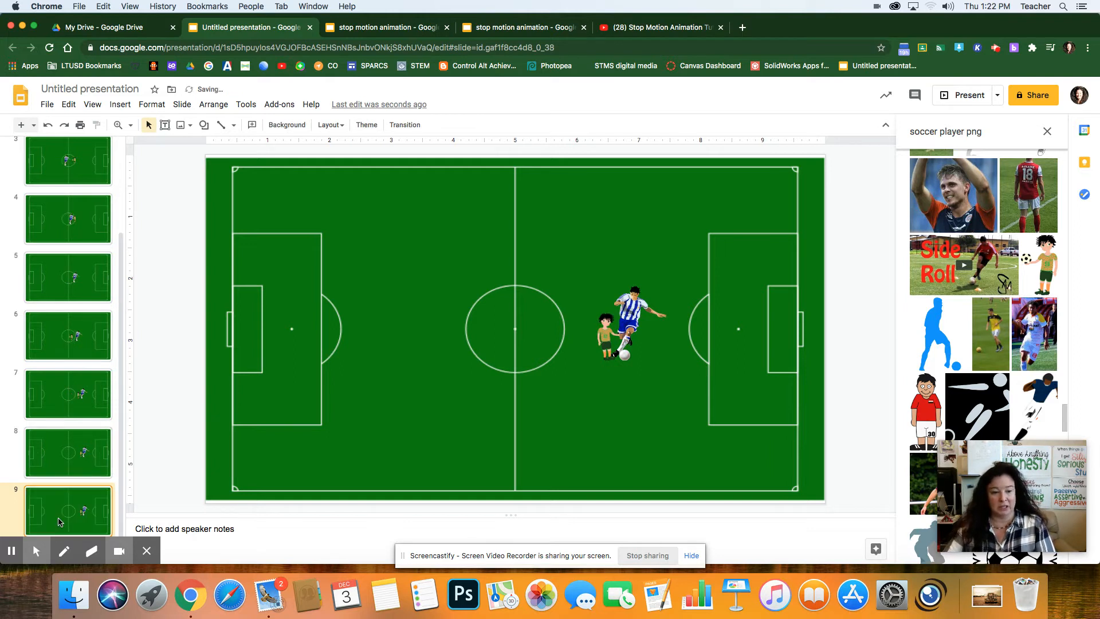
mouse_move(628, 316)
left_mouse_down()
mouse_move(645, 316)
mouse_move(623, 328)
mouse_move(633, 323)
left_mouse_up()
left_click(613, 332)
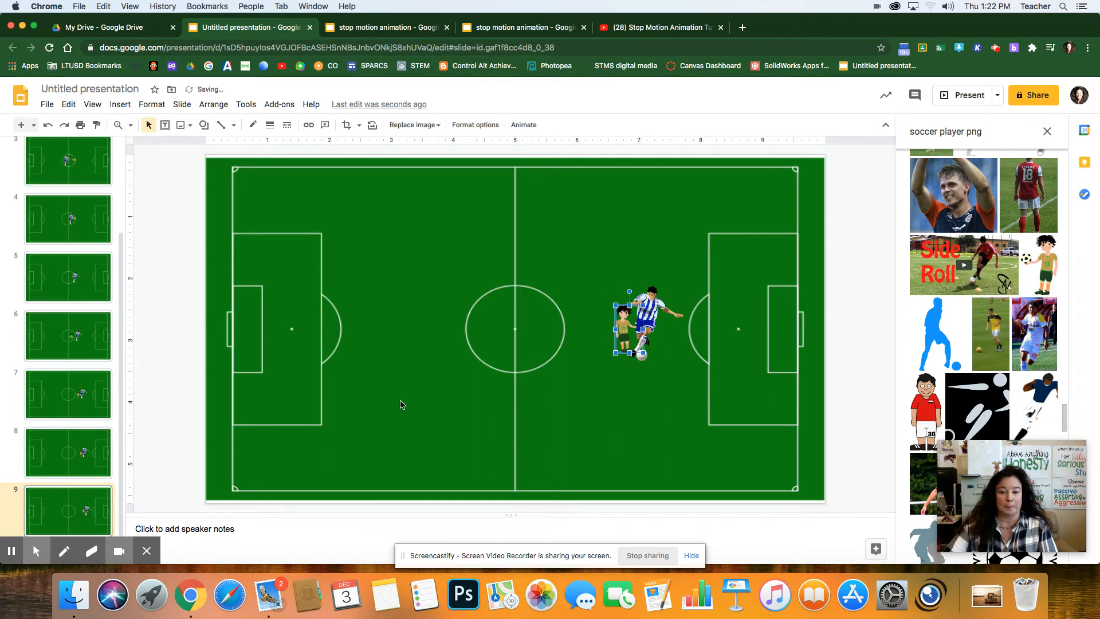
Duplicate slide 9 and move only the blue-and-white player right on the copy, up to the right penalty arc
left_click(59, 526)
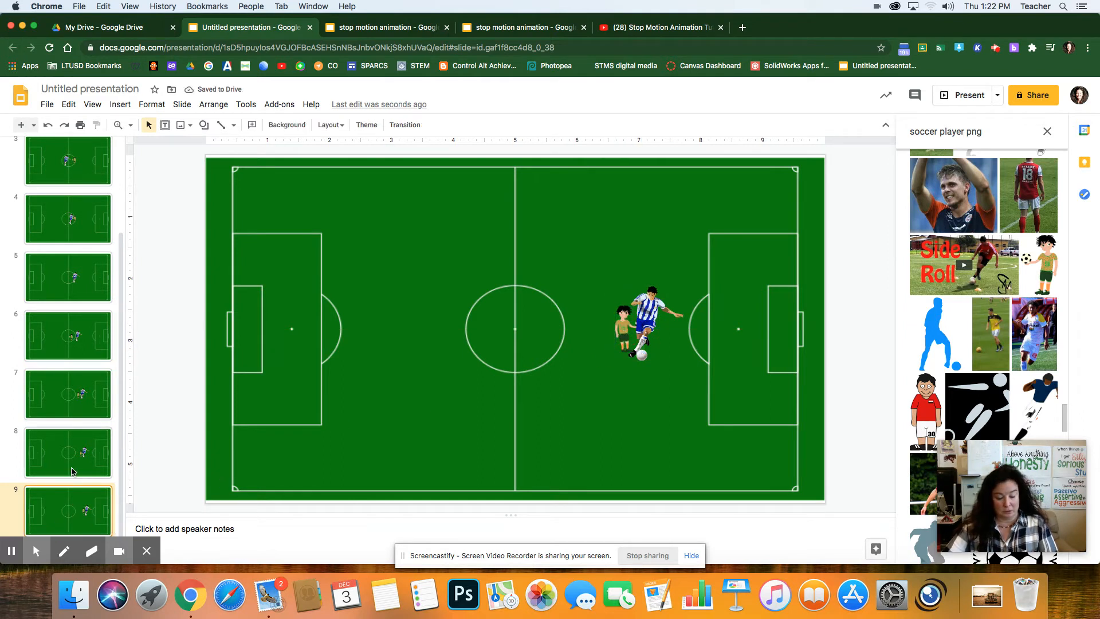
key("super+d")
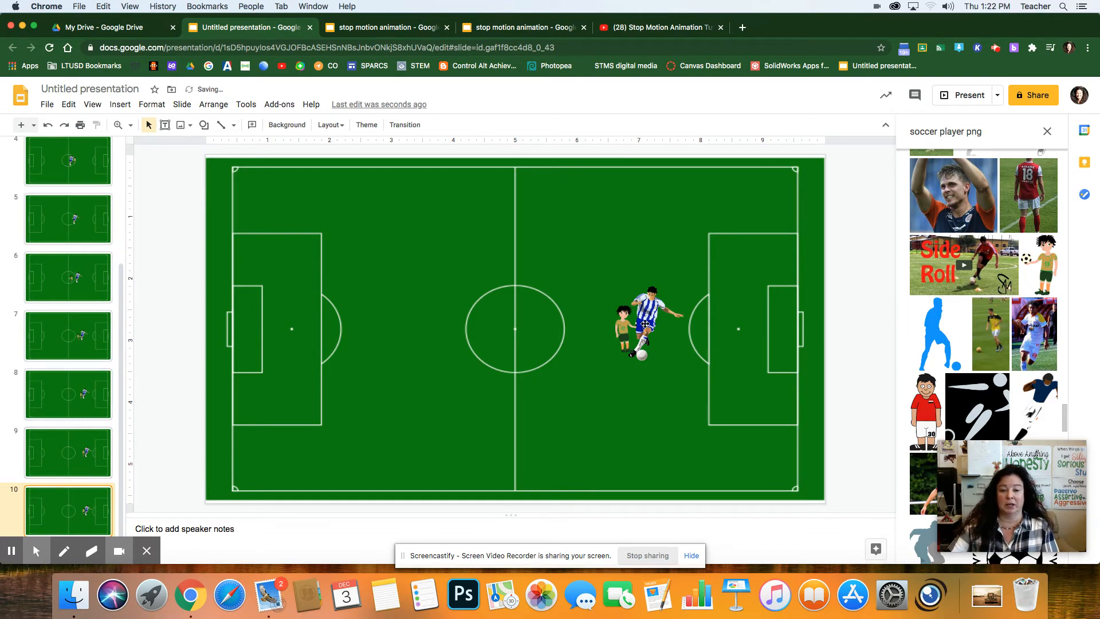
left_click_drag(650, 314, 675, 315)
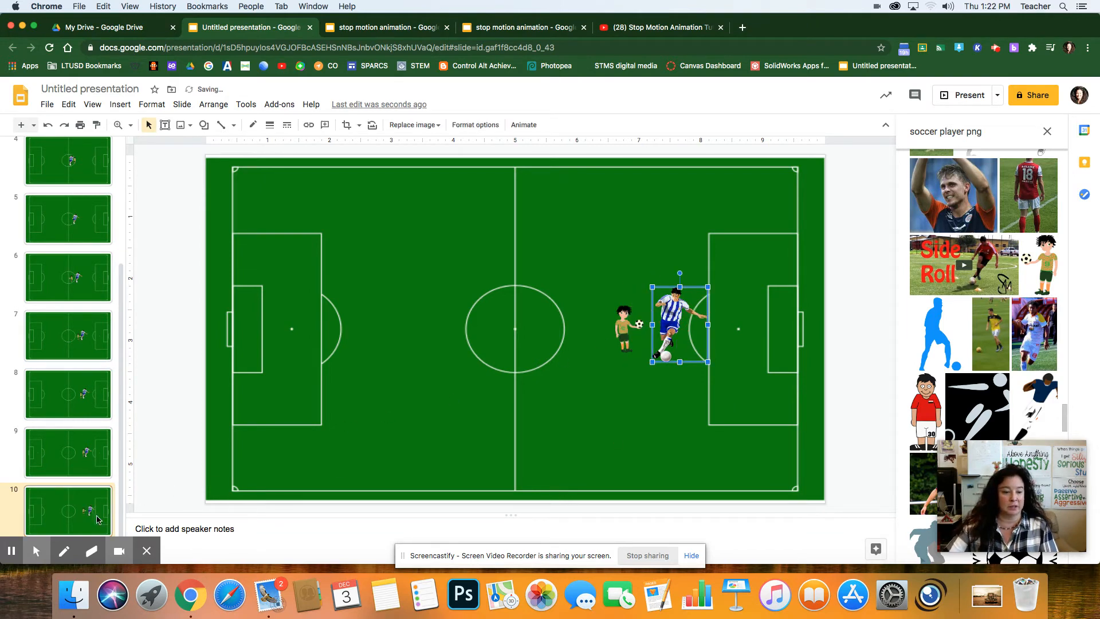
On a duplicate of slide 10, move the cartoon boy right and shift the blue-and-white player onto the right penalty arc, ahead of him
left_click(67, 521)
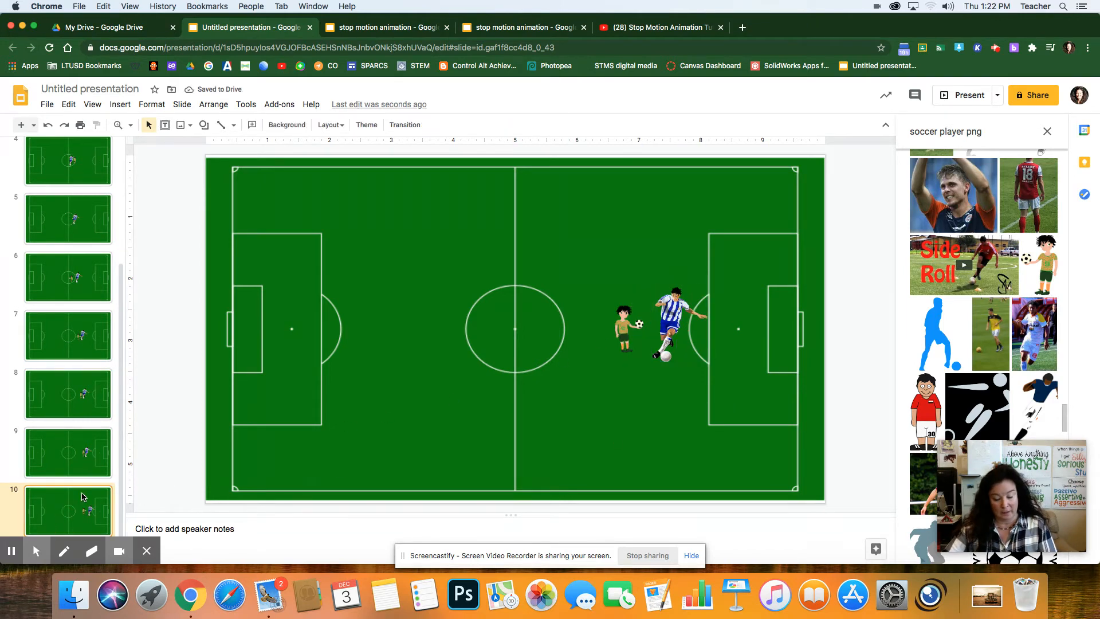
key("super+d")
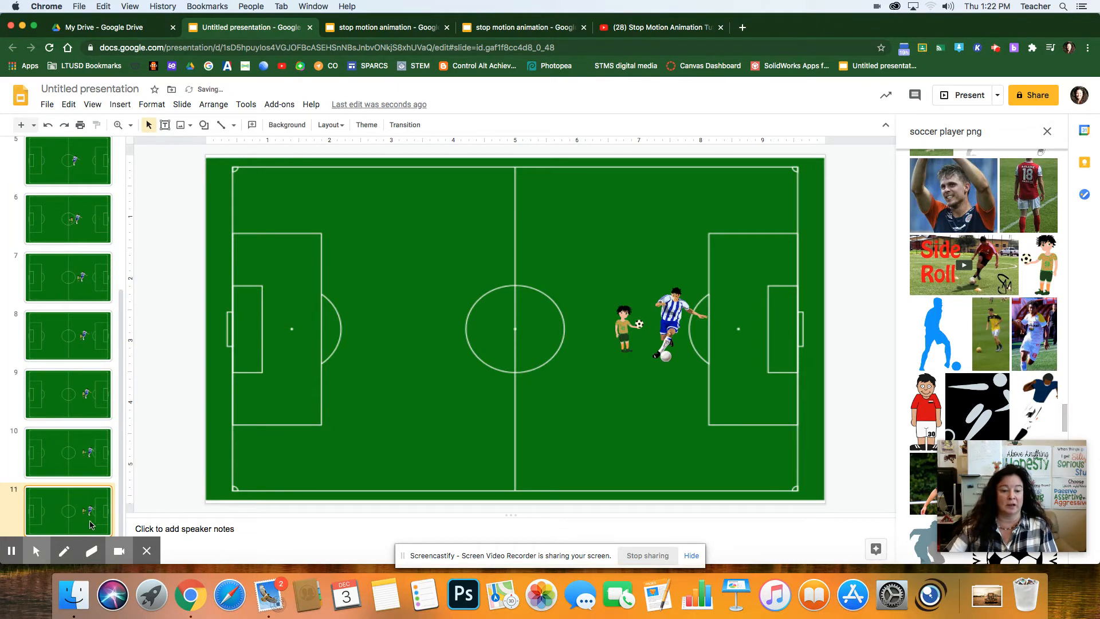
left_click(640, 329)
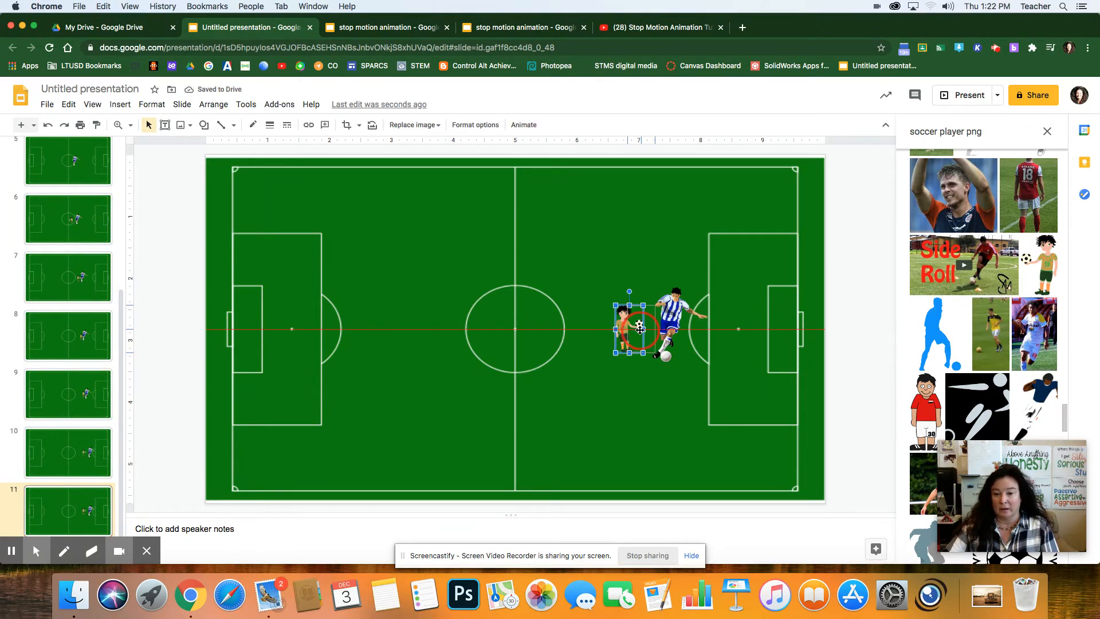
left_click_drag(640, 330, 646, 333)
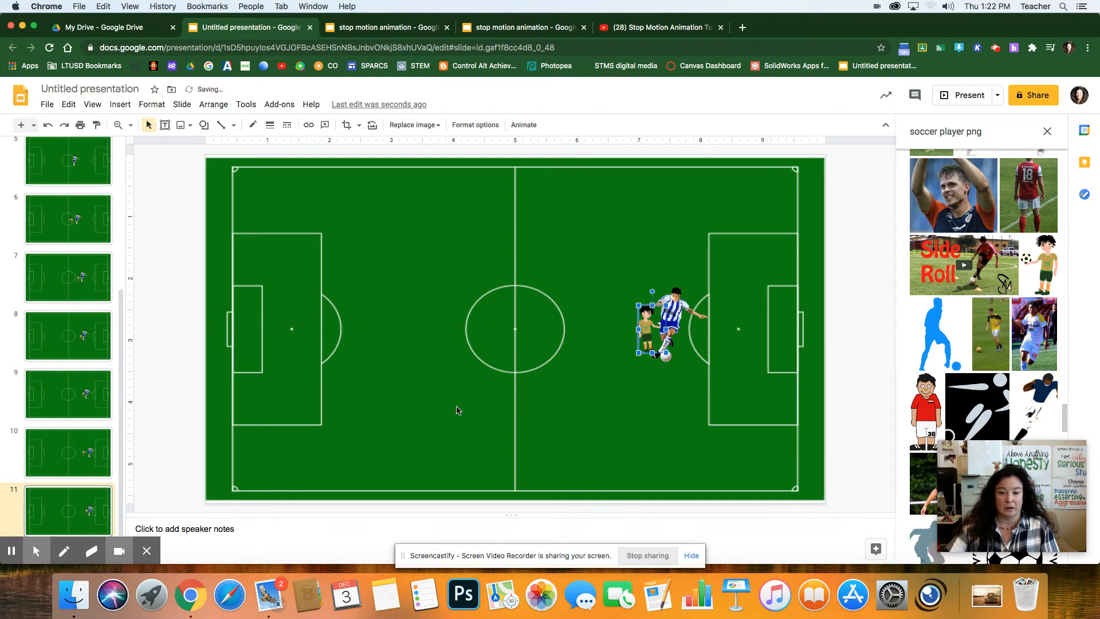
left_click_drag(673, 316, 690, 318)
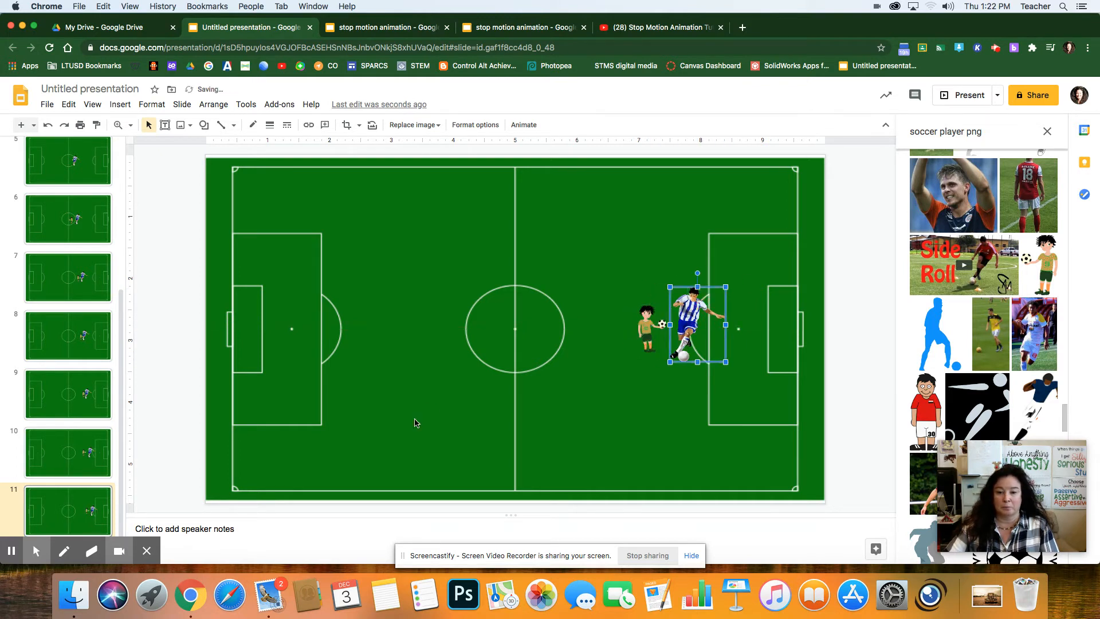
Duplicate slide 11 and move both players right on the copy, with the blue-and-white player crossing the edge of the right penalty area
left_click(44, 516)
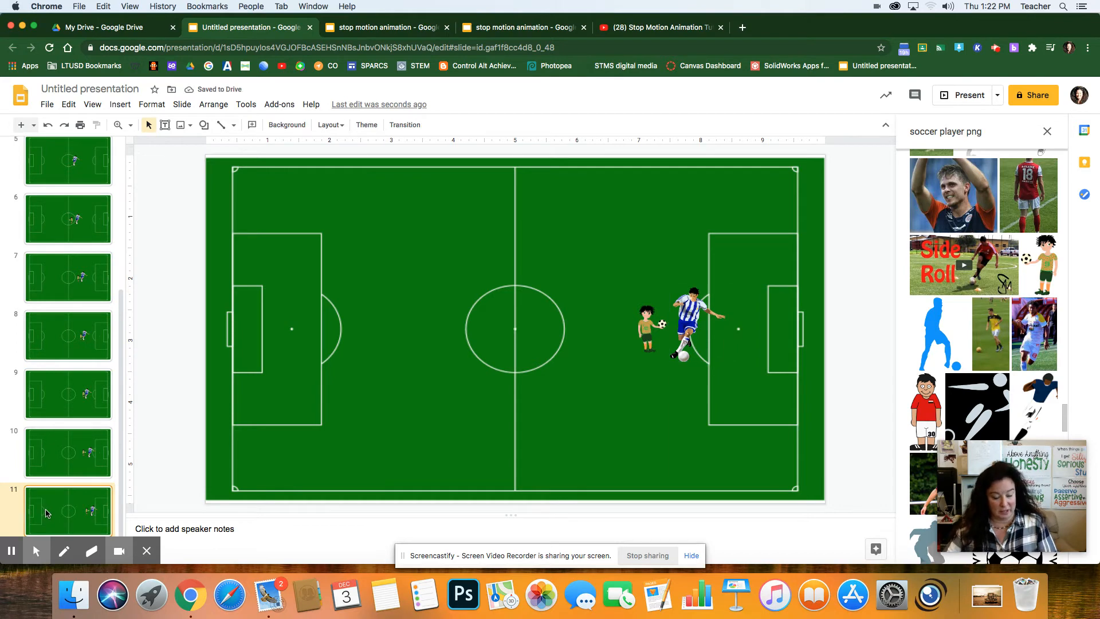
key("super+d")
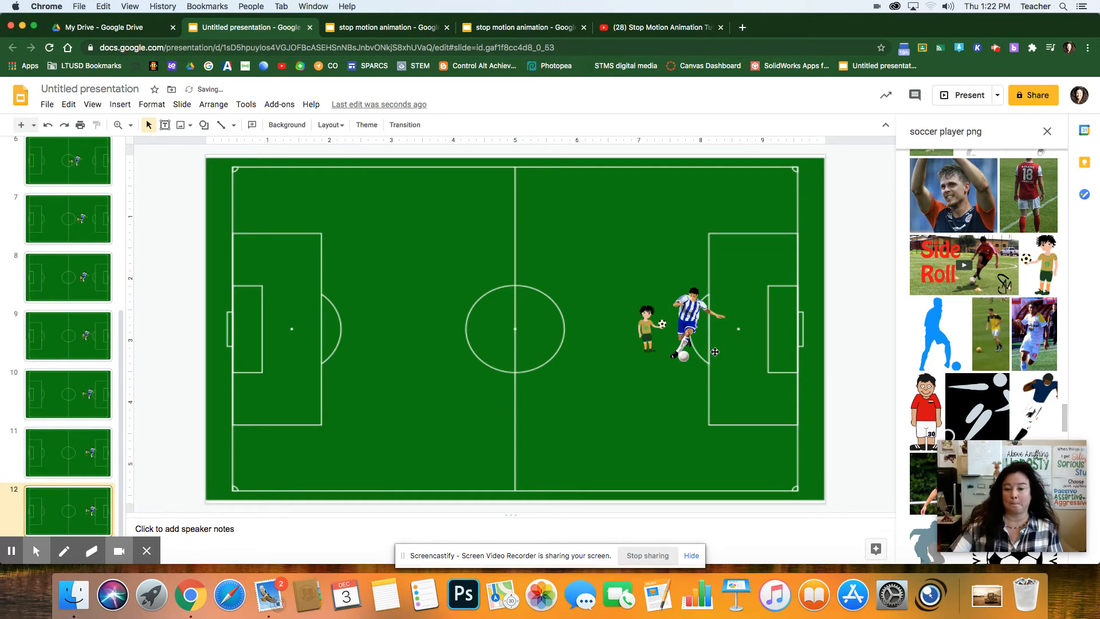
left_click(678, 332)
mouse_move(691, 313)
left_mouse_down()
mouse_move(705, 313)
mouse_move(657, 331)
mouse_move(678, 331)
left_mouse_up()
Duplicate slide 12 and move the blue-and-white player inside the right penalty area on the copy, leaving the cartoon boy behind
left_click(48, 500)
key("ctrl+d")
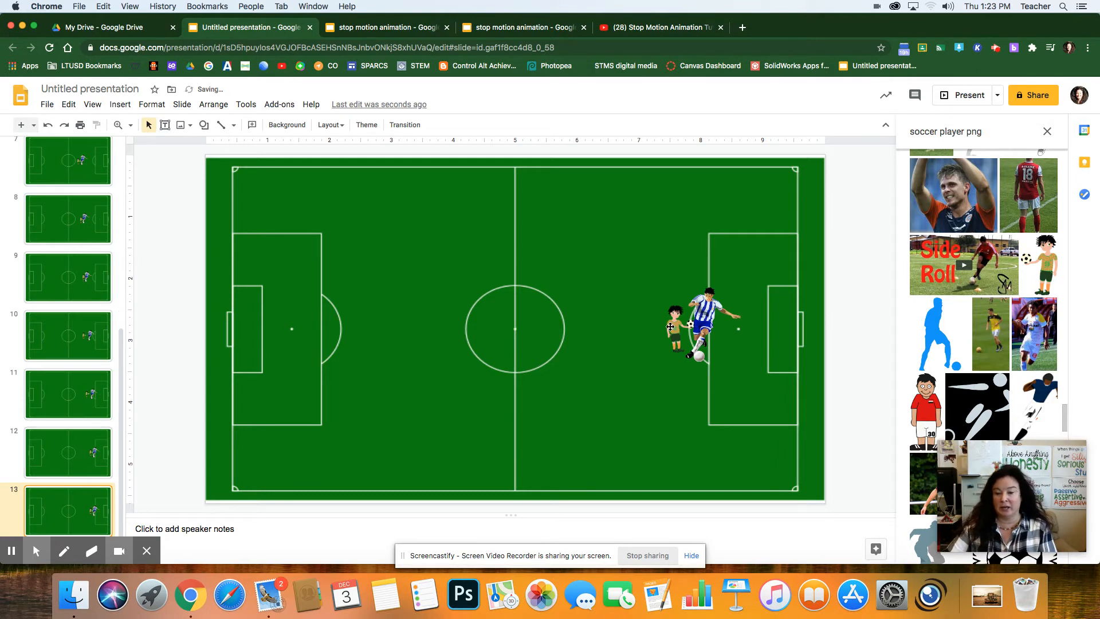
left_click_drag(701, 325, 726, 324)
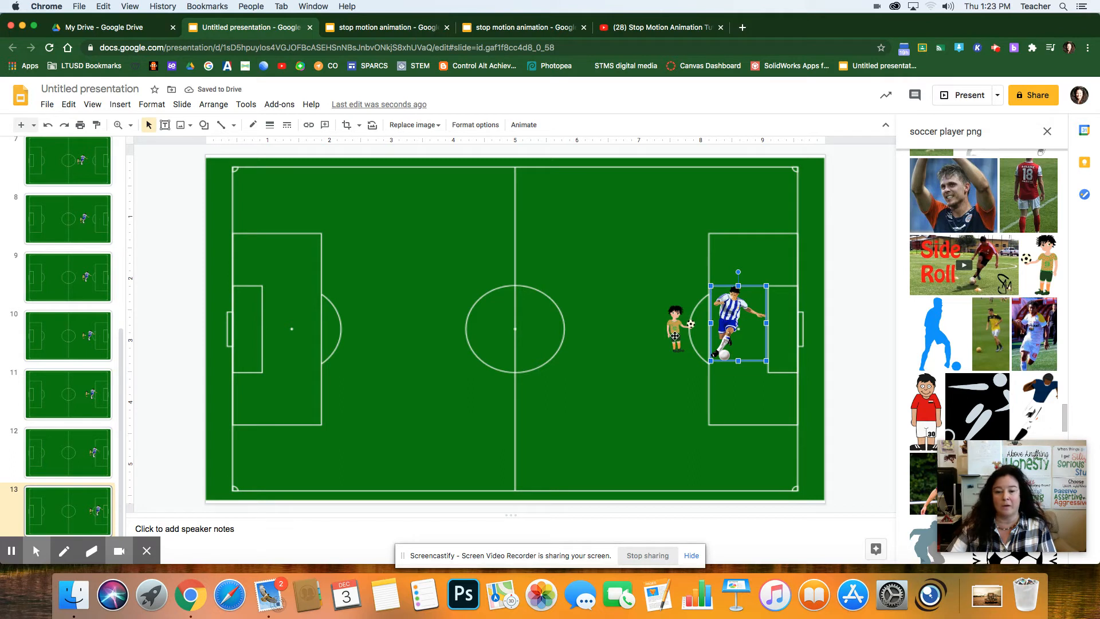
Draw an oval speech bubble callout on slide 13, above and to the right of the blue-and-white player's head
left_click(49, 516)
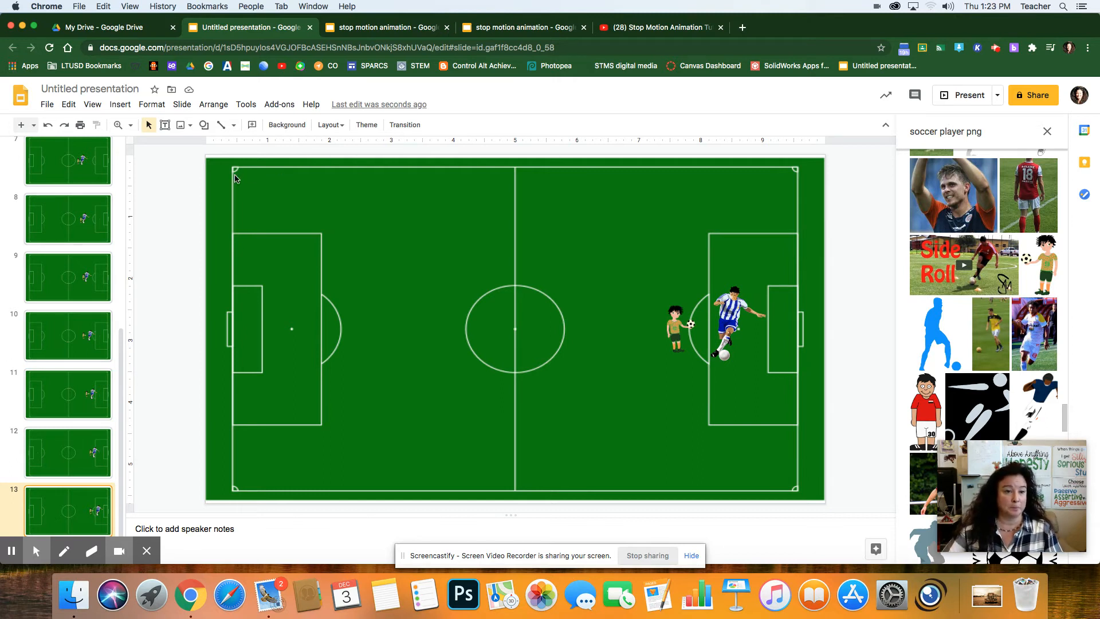
left_click(204, 125)
mouse_move(261, 185)
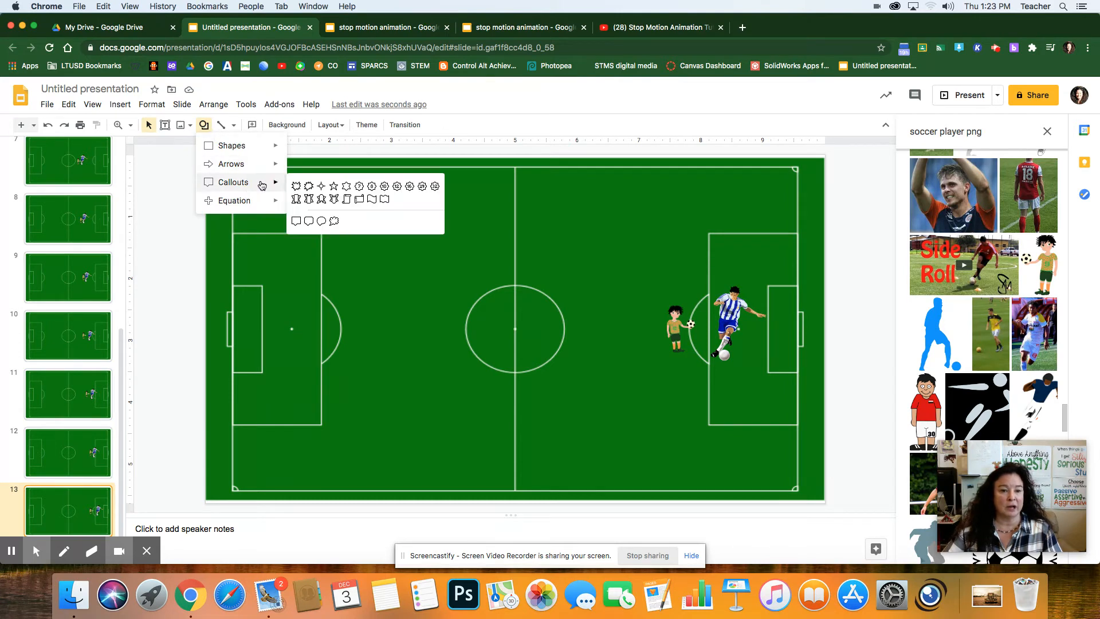
left_click(322, 222)
left_click_drag(747, 289, 818, 214)
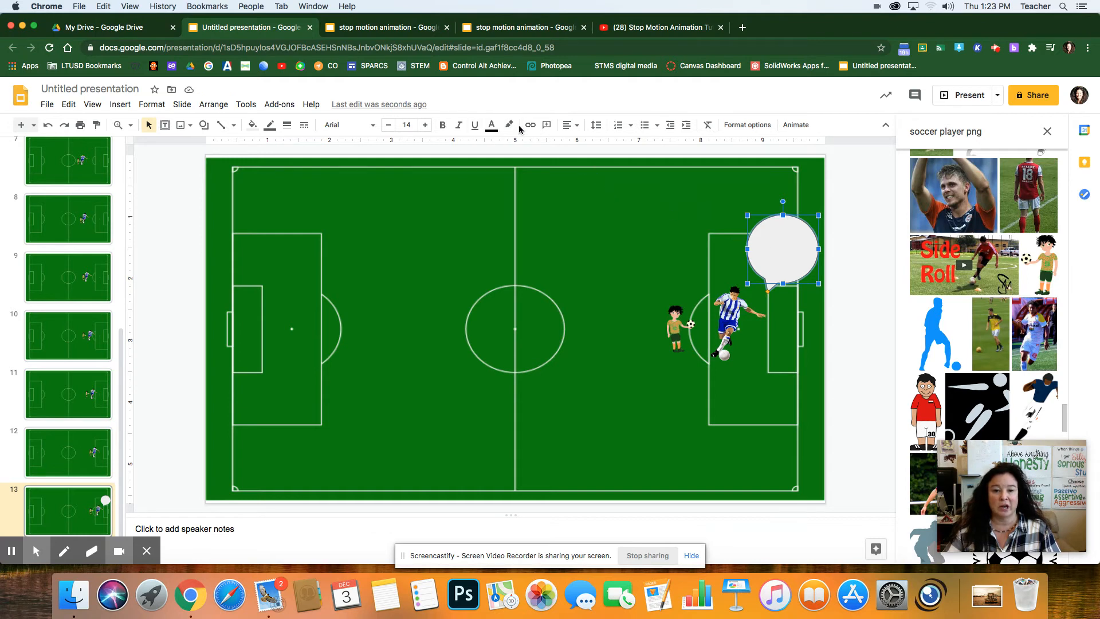
Try a yellow highlight colour on the speech bubble and reset it to transparent
left_click(510, 126)
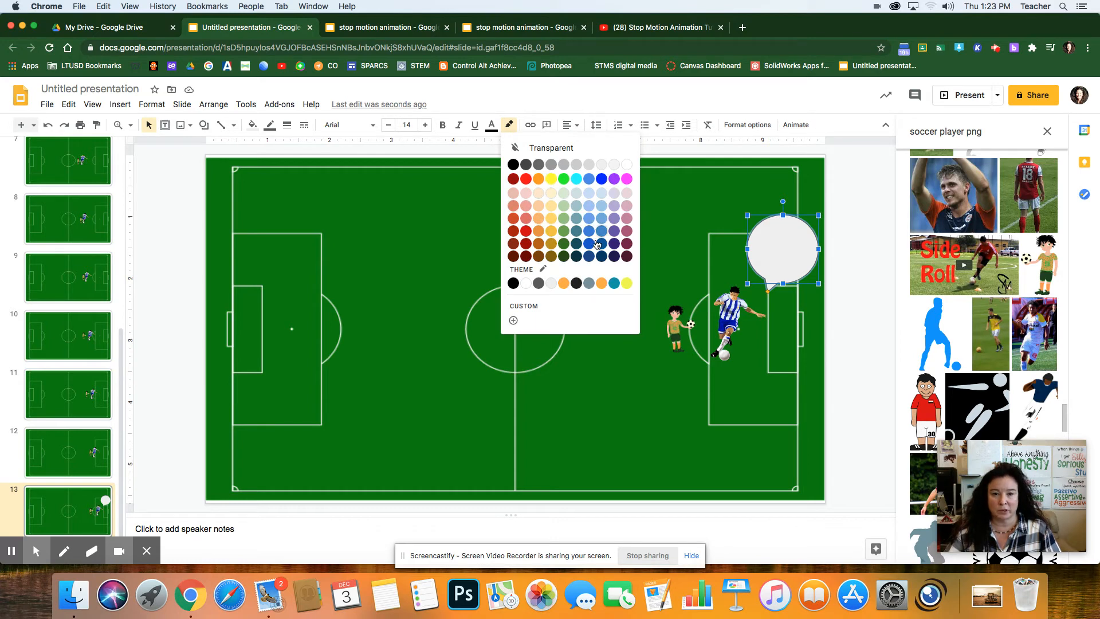
left_click(551, 178)
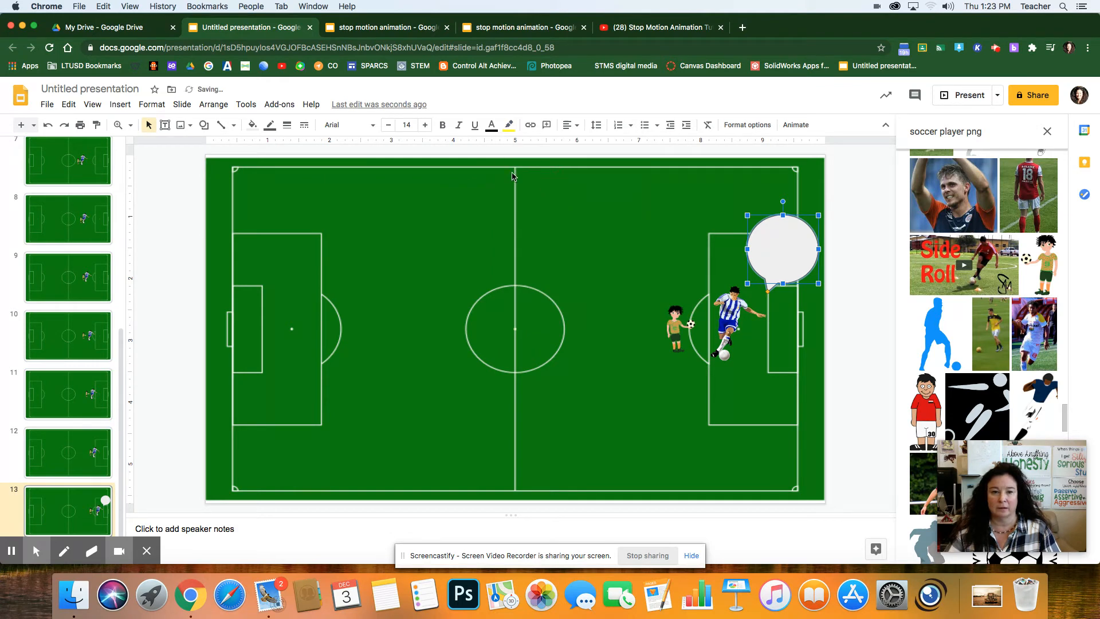
left_click(508, 124)
left_click(519, 147)
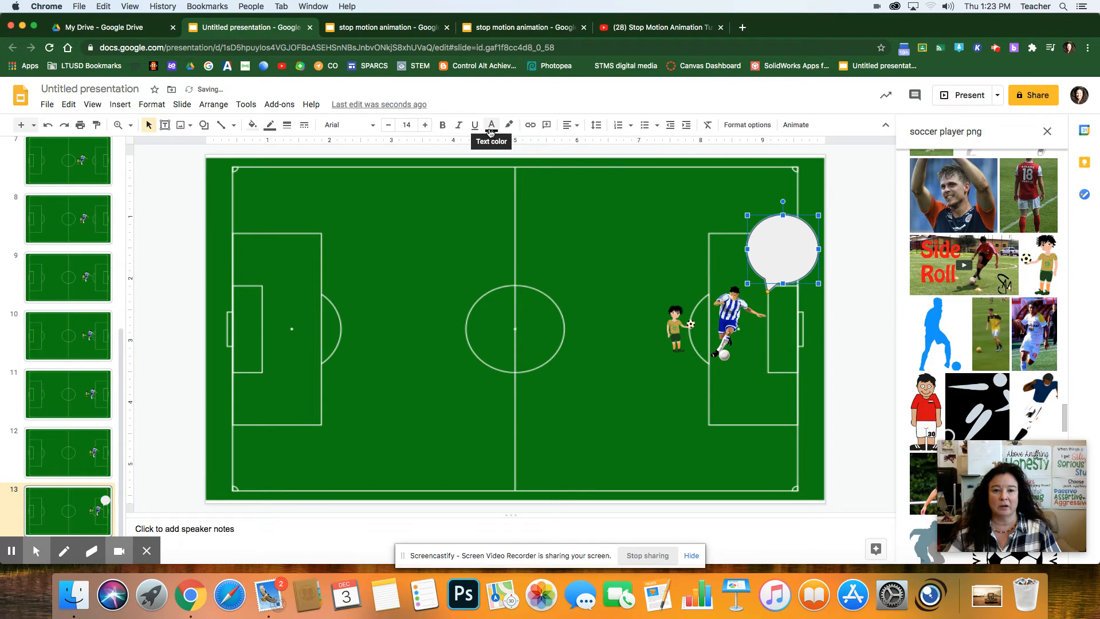
Open the format options of the speech bubble on slide 13
right_click(776, 246)
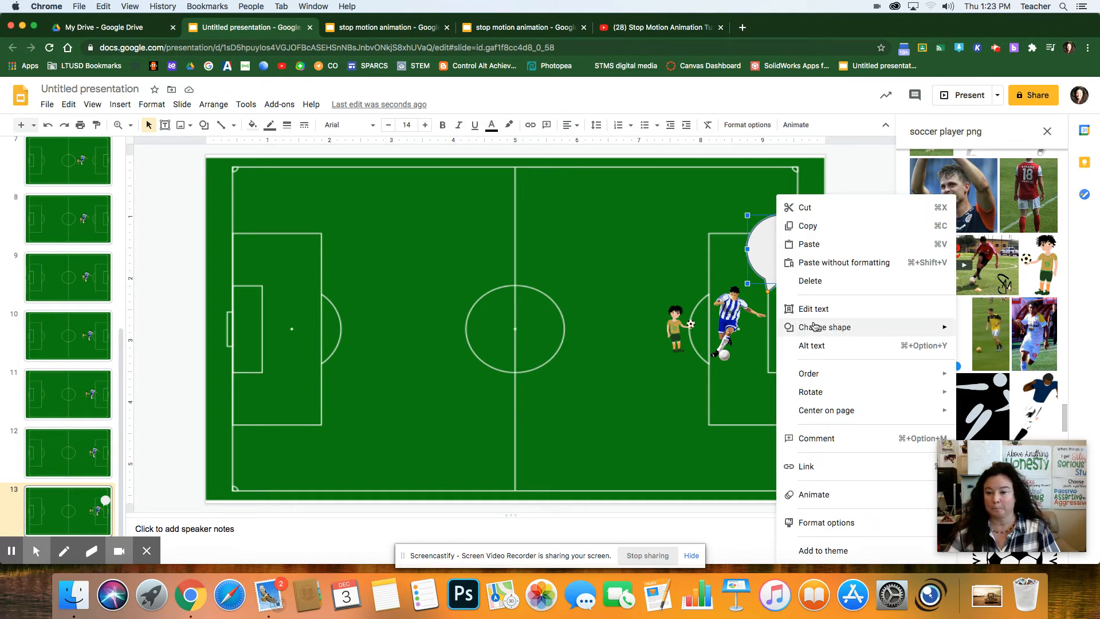
mouse_move(819, 327)
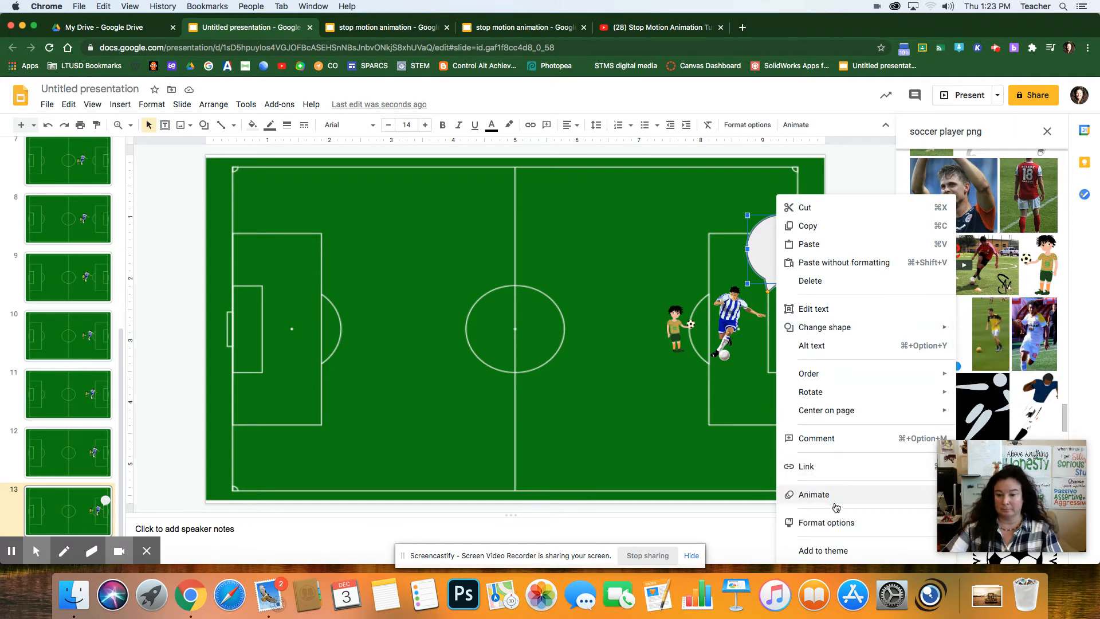
left_click(841, 524)
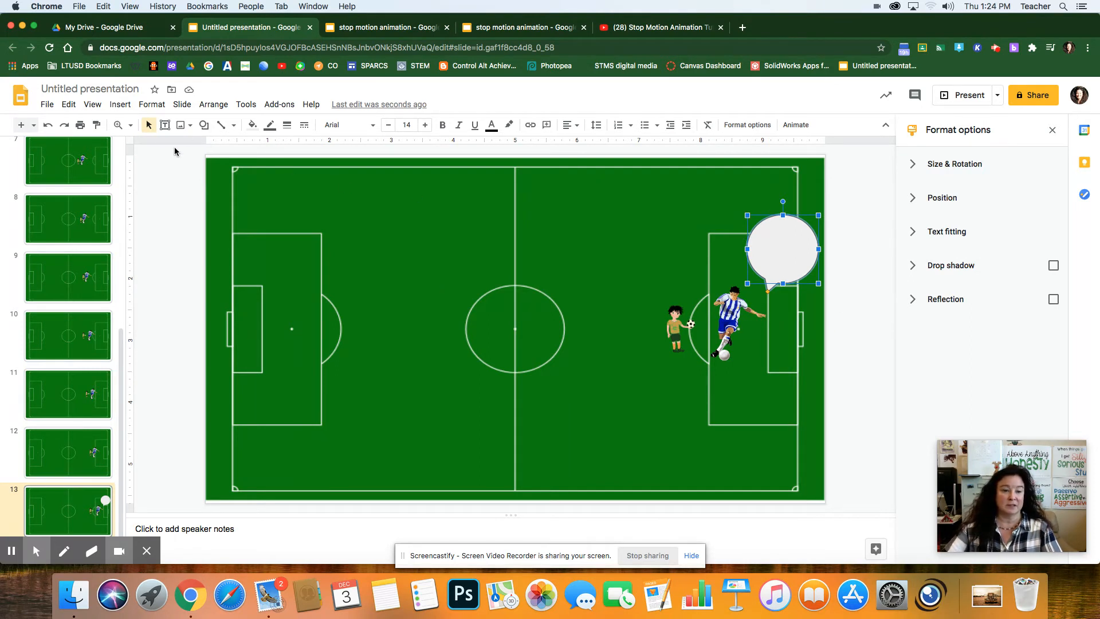
Add a text box inside the speech bubble on slide 13 with the text "score!"
left_click(165, 125)
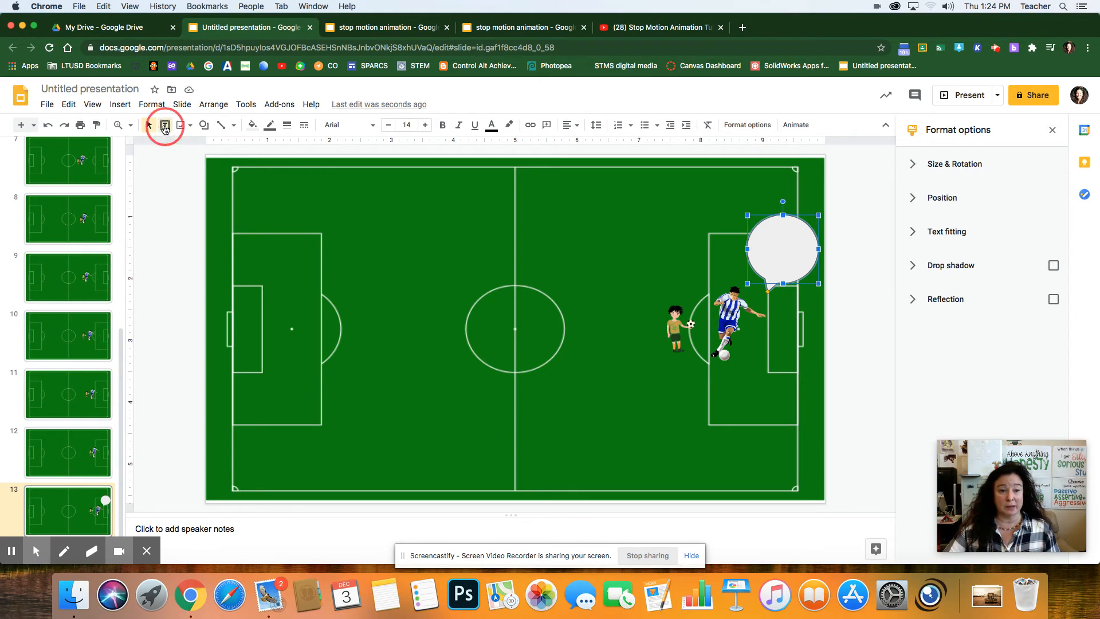
left_click_drag(759, 230, 815, 264)
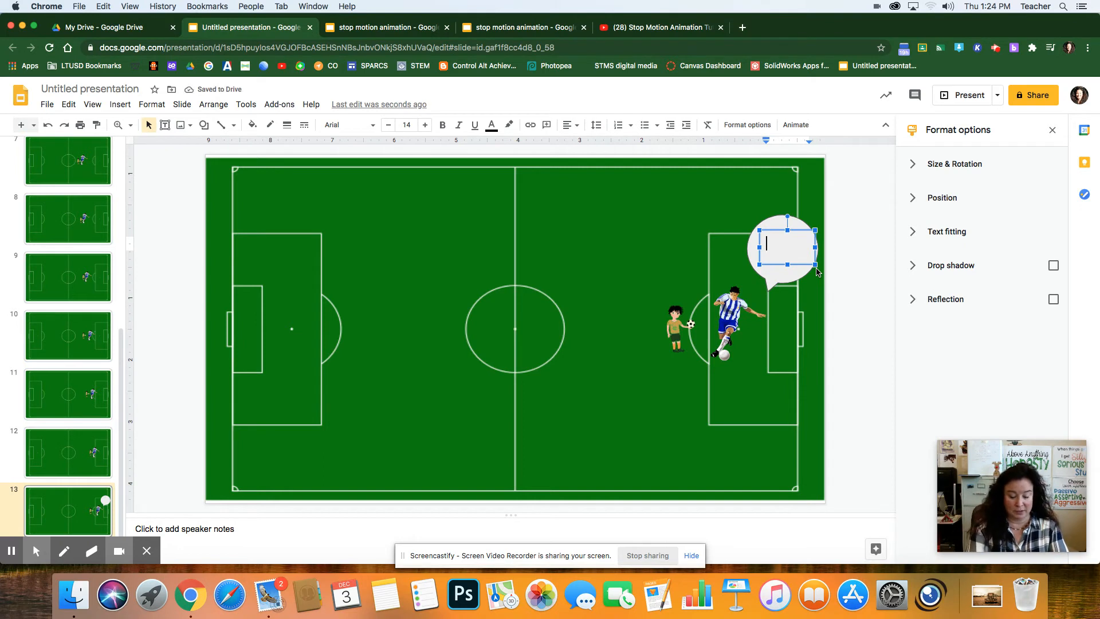
type("scor")
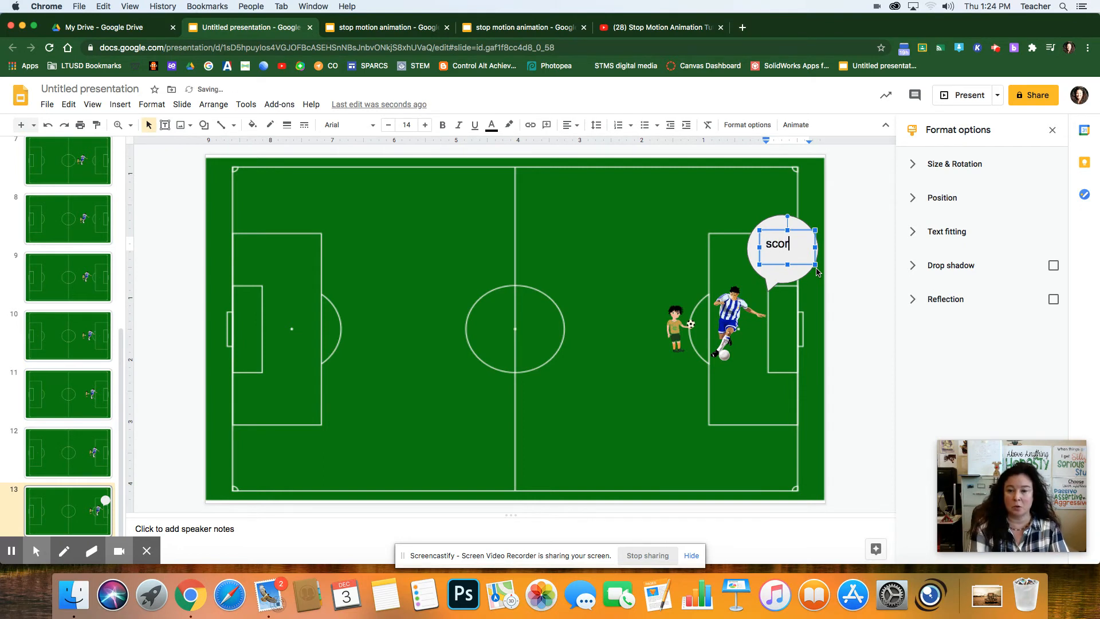
type("e!")
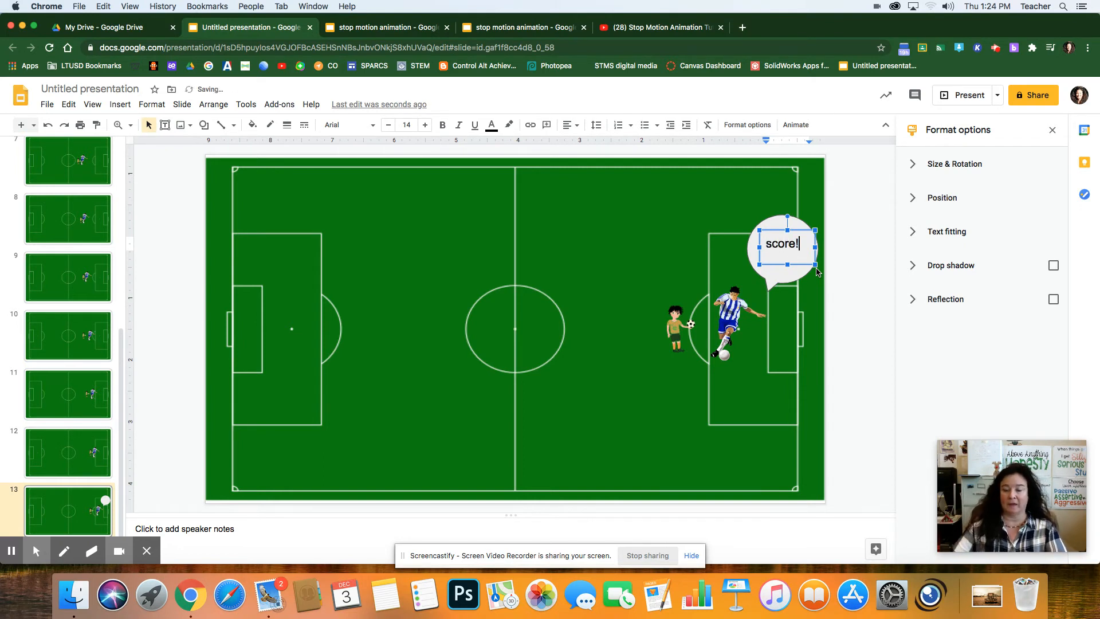
Set the "score!" text in the speech bubble on slide 13 to font size 16 and colour it dark red
double_click(783, 244)
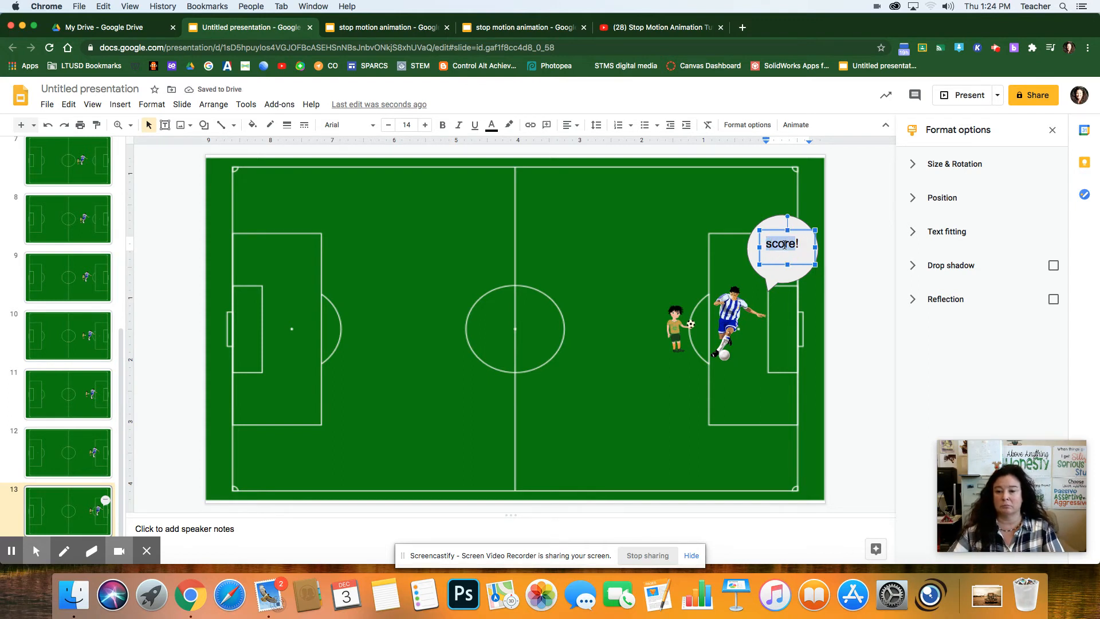
left_click_drag(801, 243, 763, 245)
left_click(425, 125)
left_click(424, 125)
left_click(492, 127)
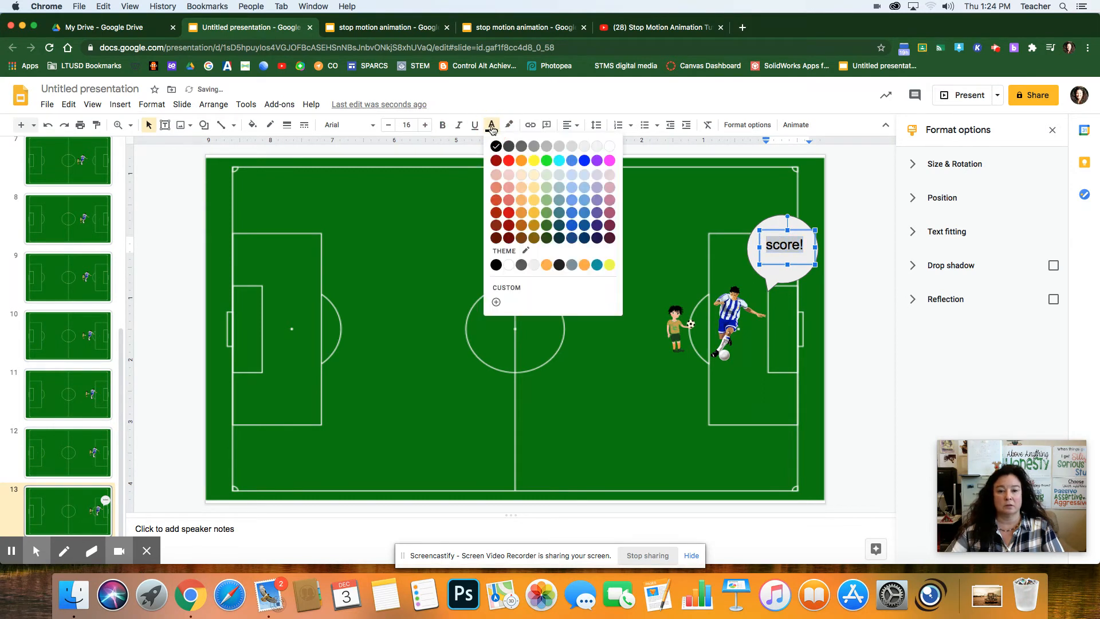
left_click(496, 165)
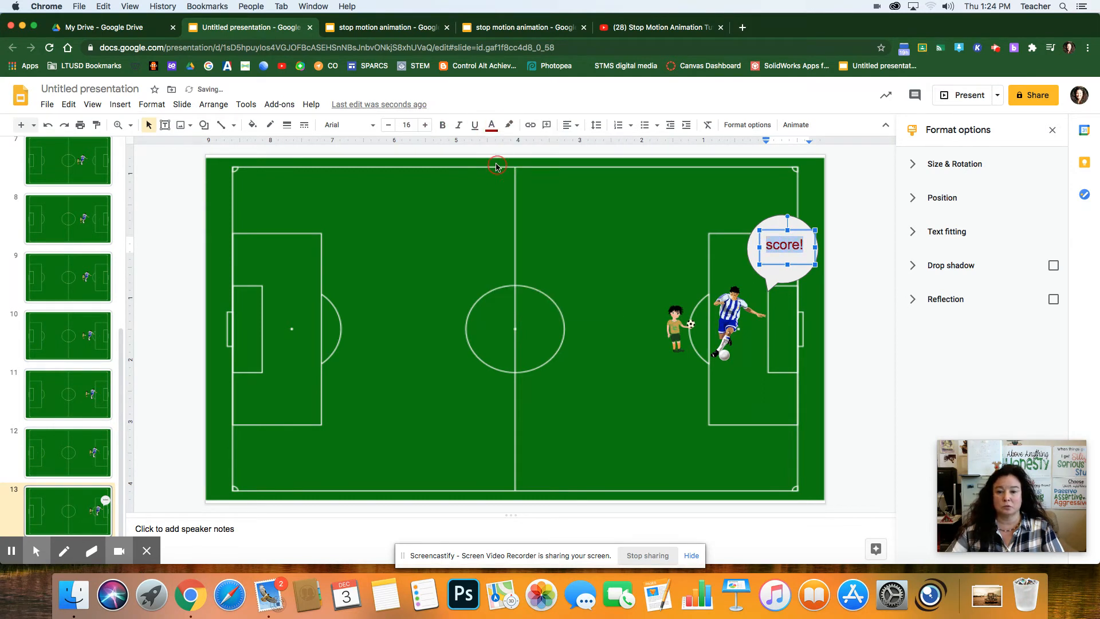
left_click(607, 262)
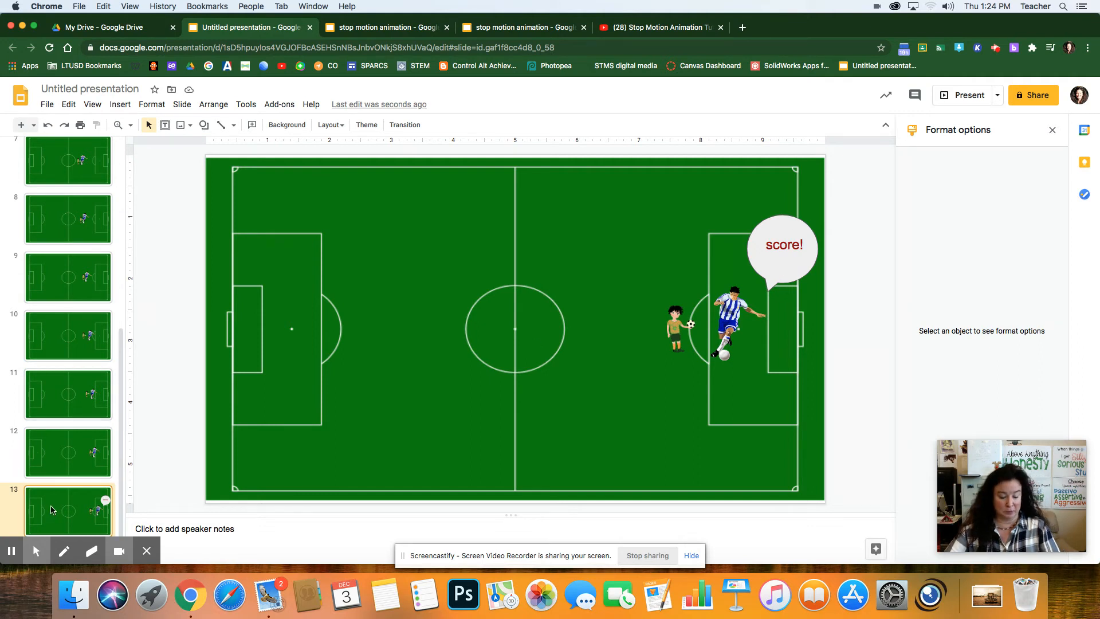
Duplicate slide 13 with the speech bubble repeatedly until the presentation has 20 slides
key("super+d")
key("super+d")
key("super+d")
key("super+d")
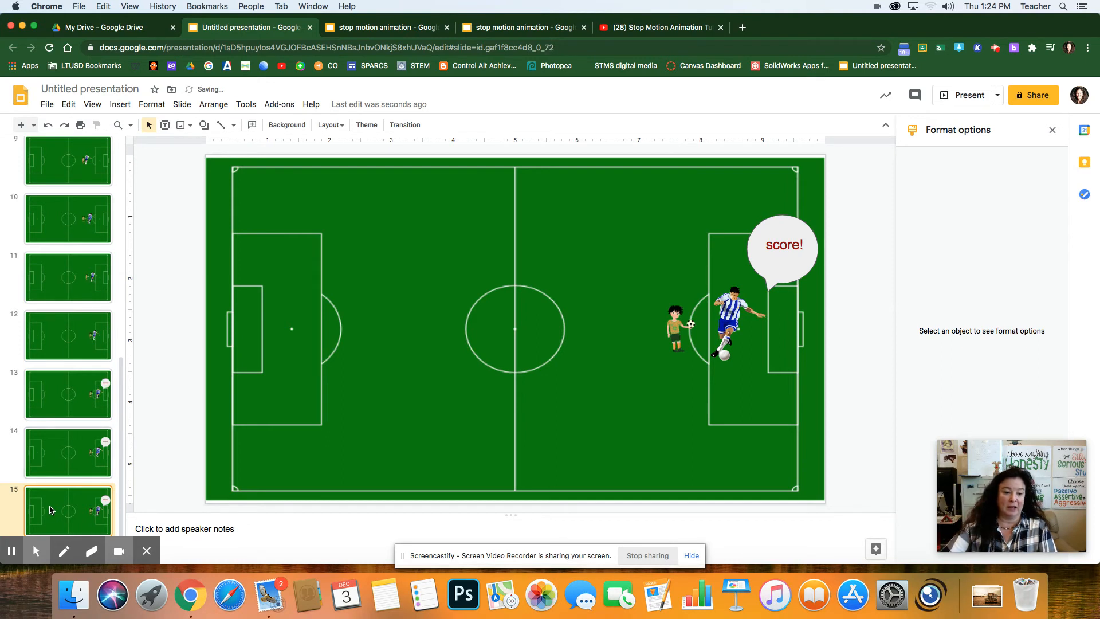
key("super+d")
key("super+d")
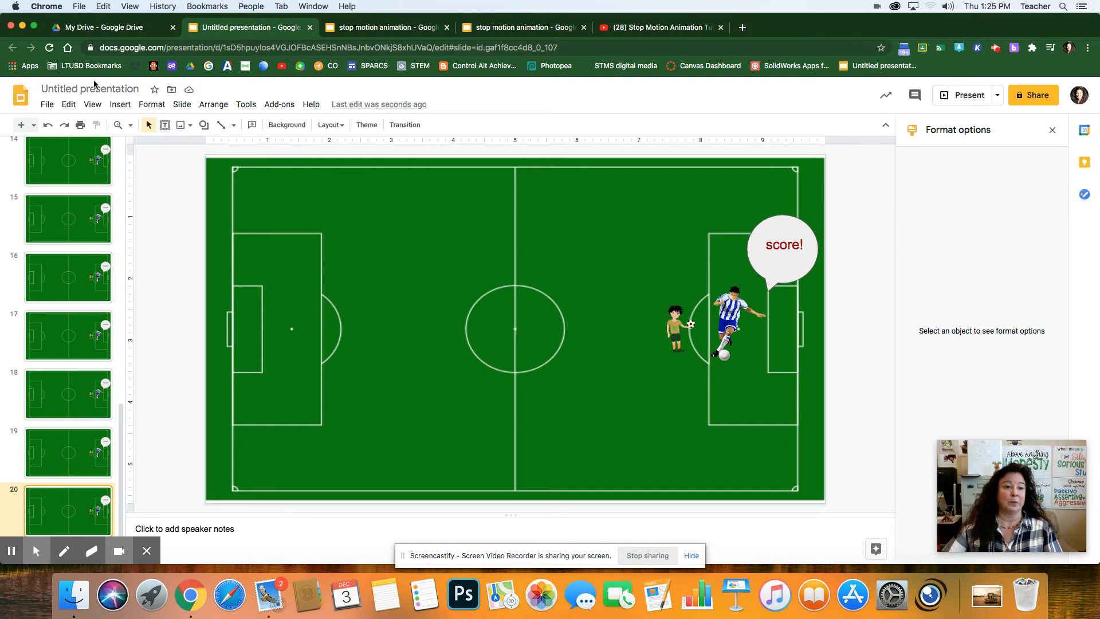
Publish the presentation to the web, auto-advancing slides every second and starting the slideshow as soon as the player loads
left_click(48, 105)
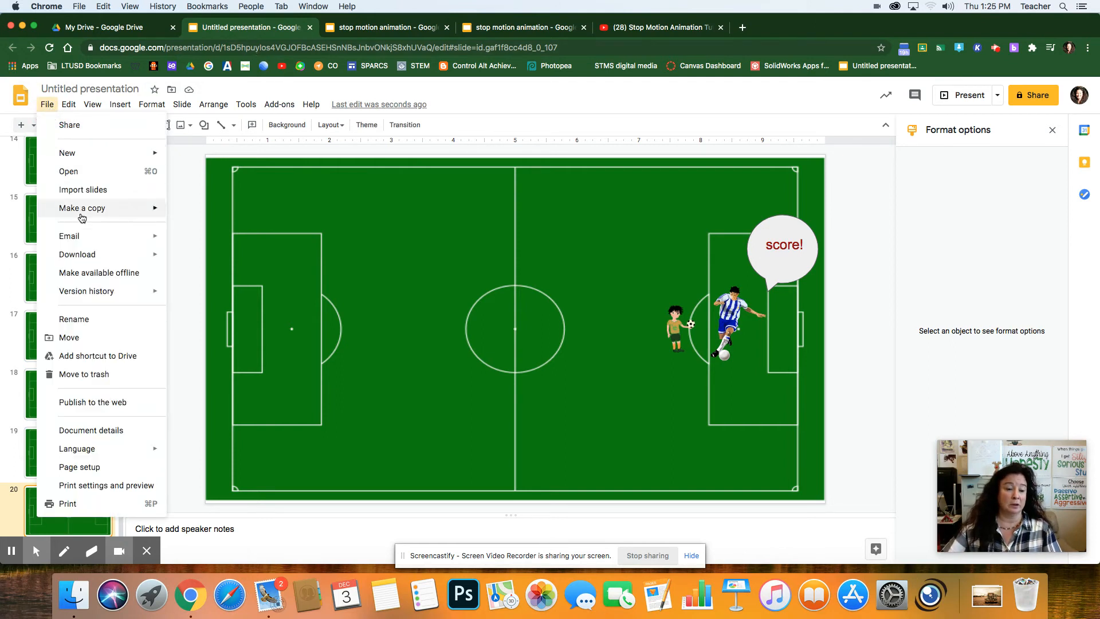
left_click(113, 403)
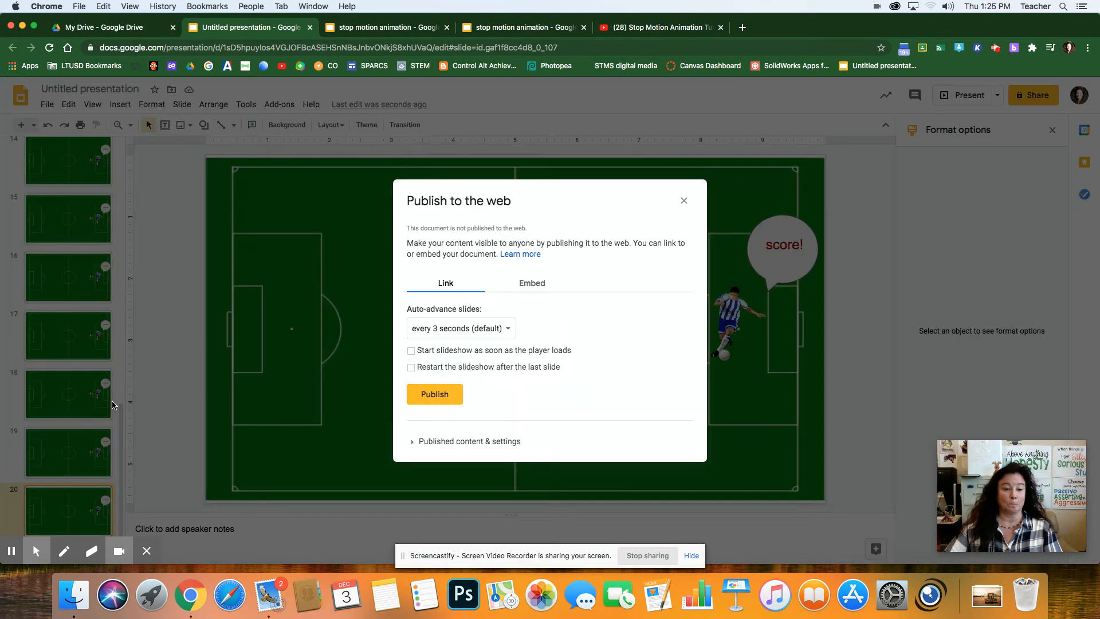
left_click(481, 329)
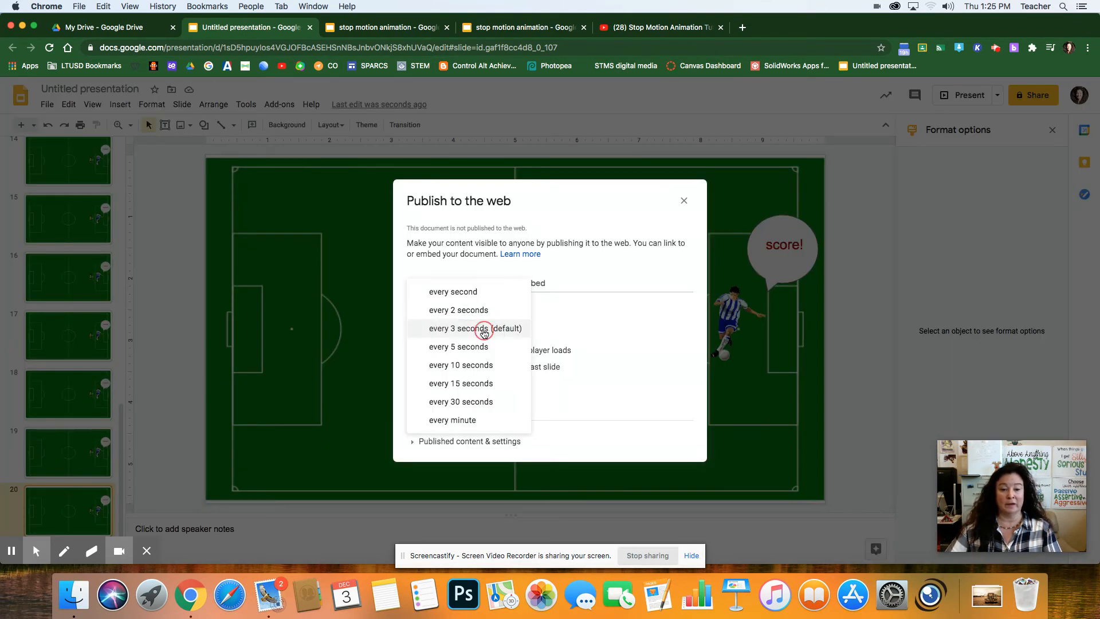
left_click(483, 293)
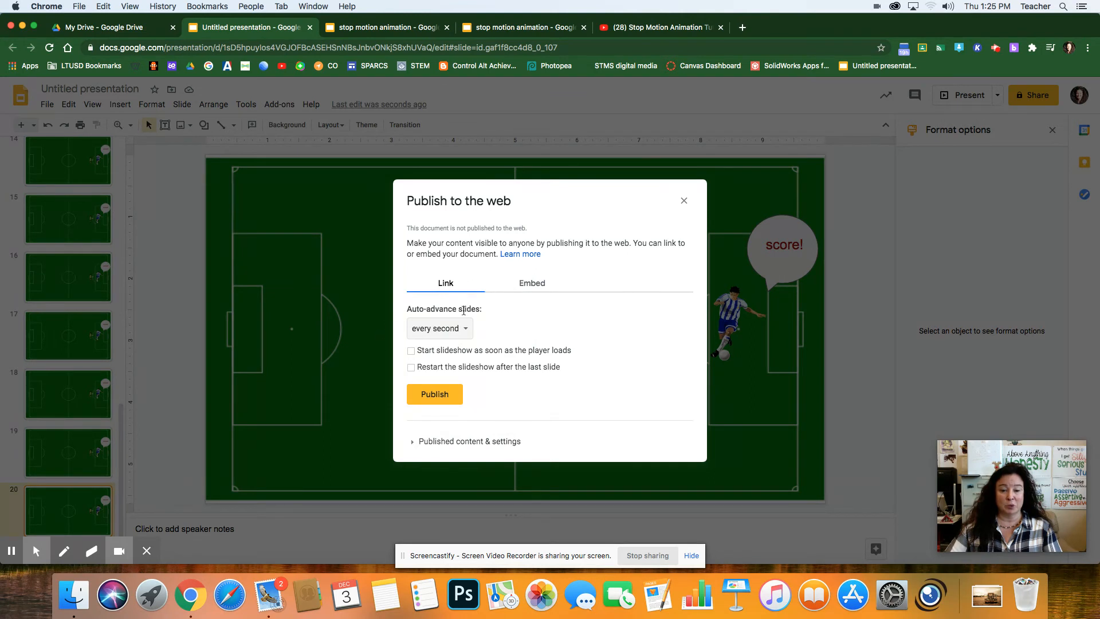
left_click(411, 351)
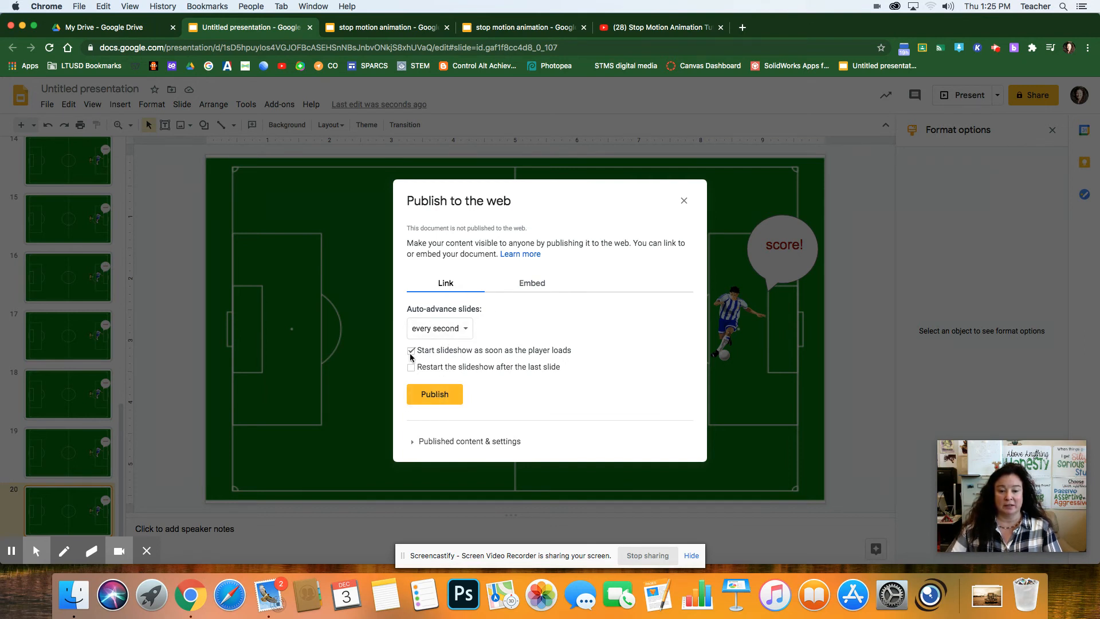
left_click(433, 395)
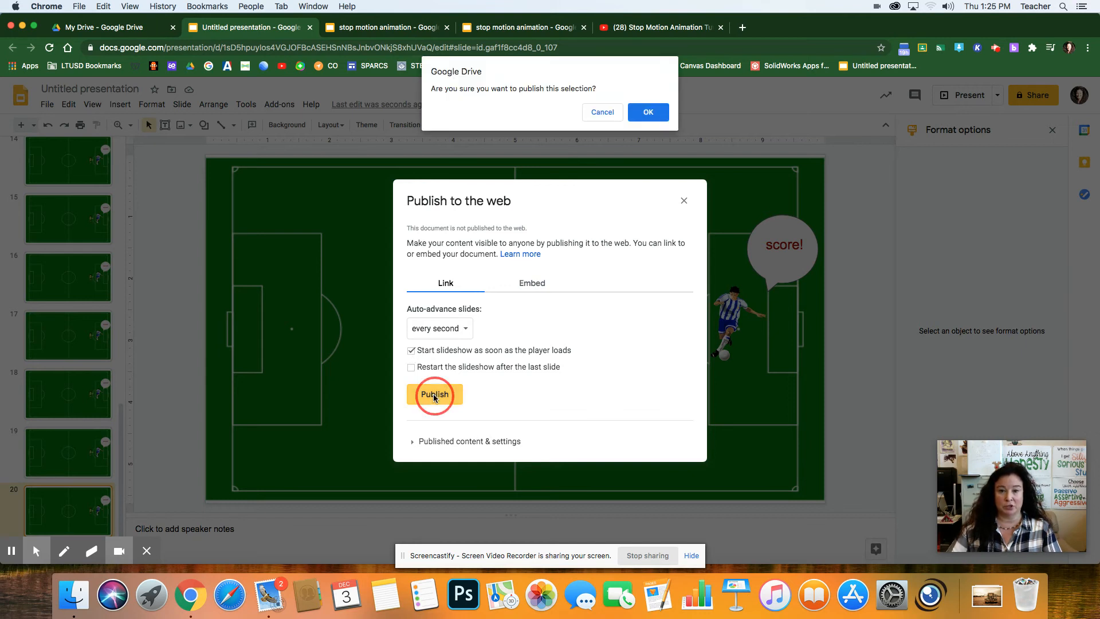
left_click(648, 112)
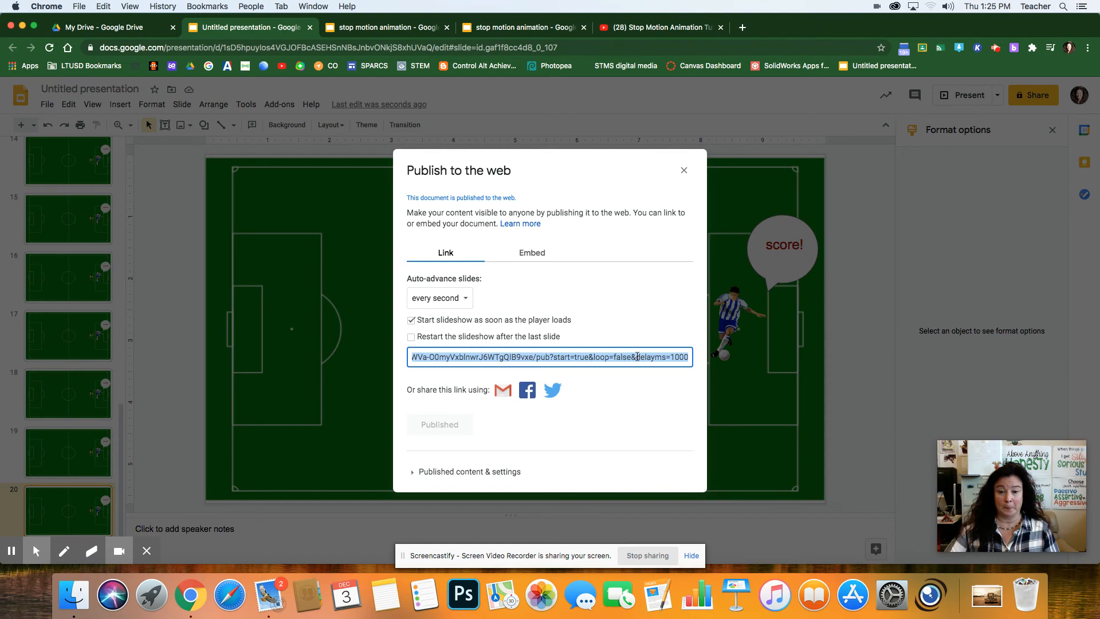
Copy the published presentation link and open it in a new browser tab to play the animation
left_click(640, 362)
left_click(551, 341)
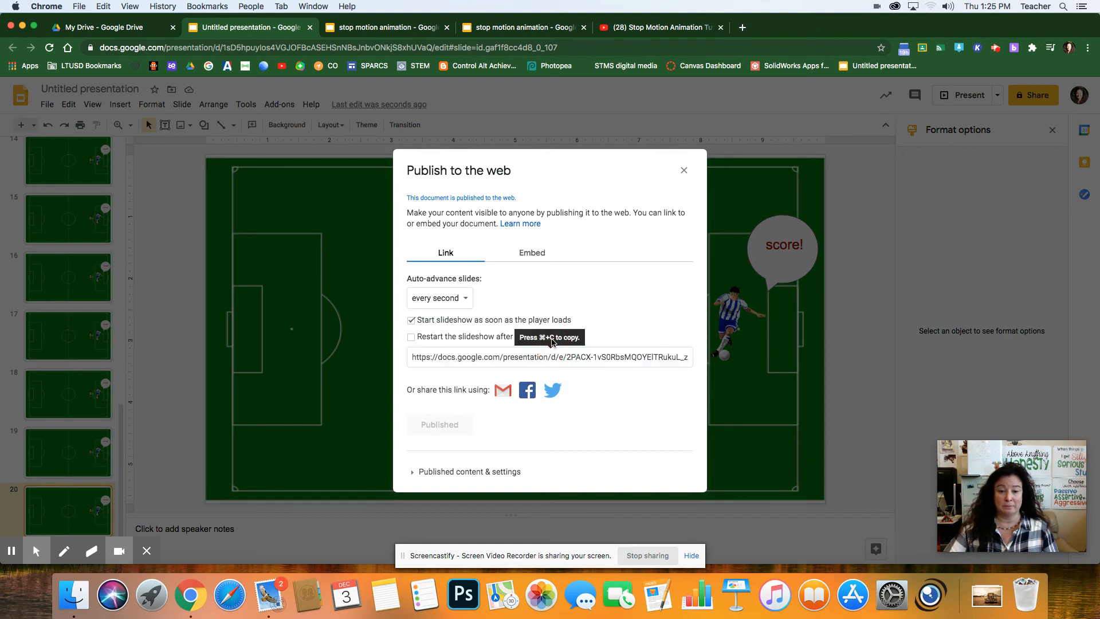
left_click(570, 354)
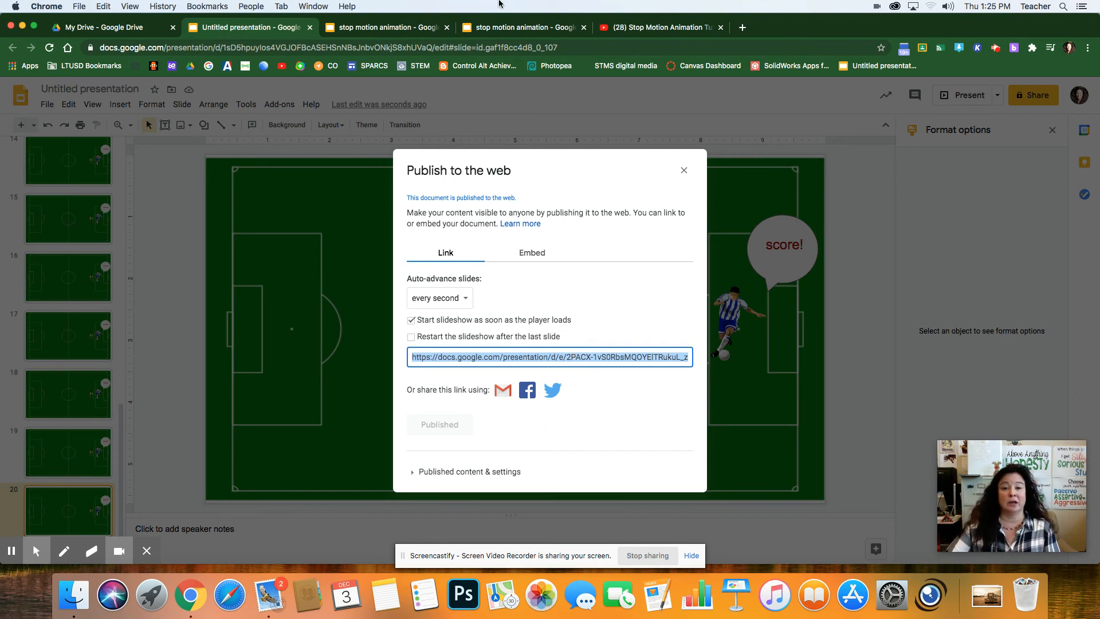
left_click(742, 27)
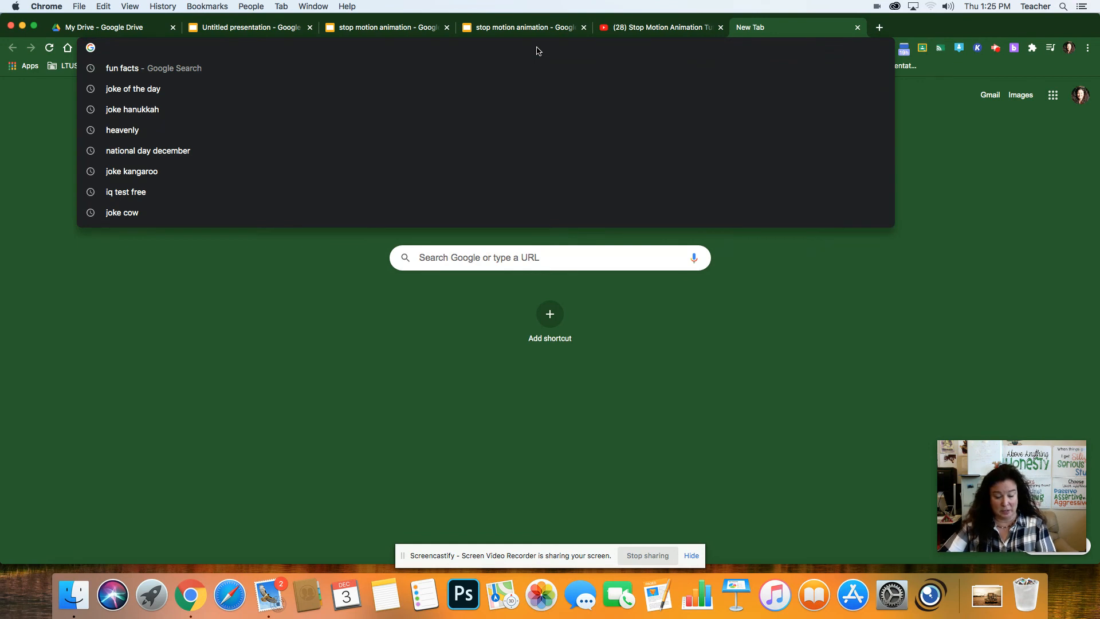
type("https://docs.google.com/presentation/d/e/2PACX-1vS0RbsMQOYEITRukuL_zFpA0K05QCcbeGpWV5XwZQ-jzWL_o54_MWVa-O0myVxblnwrJ6WTgQIB9vxe/pub?start=true&loop=false&delayms=1000")
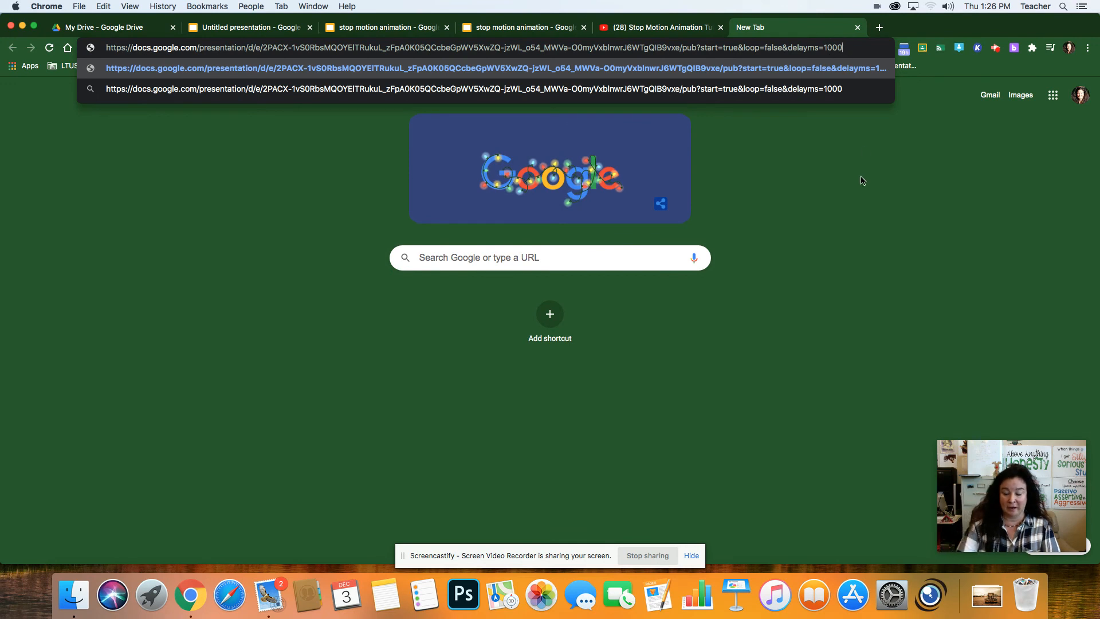
key("Return")
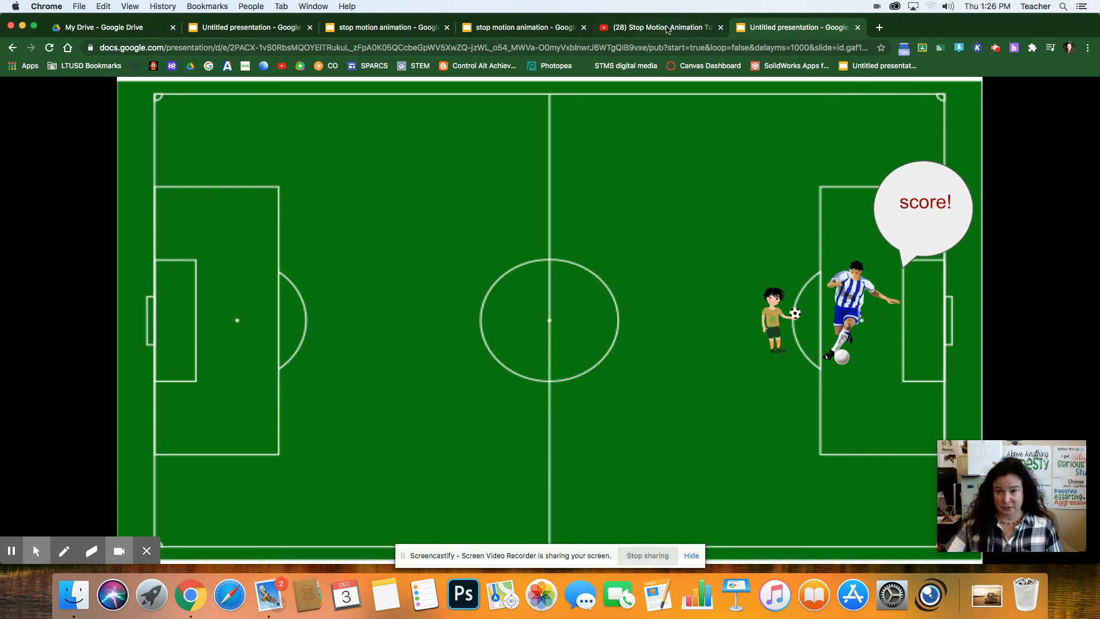
Change the delayms value in the published slideshow's address to 200 and reload the animation
left_click_drag(810, 49, 799, 48)
double_click(800, 48)
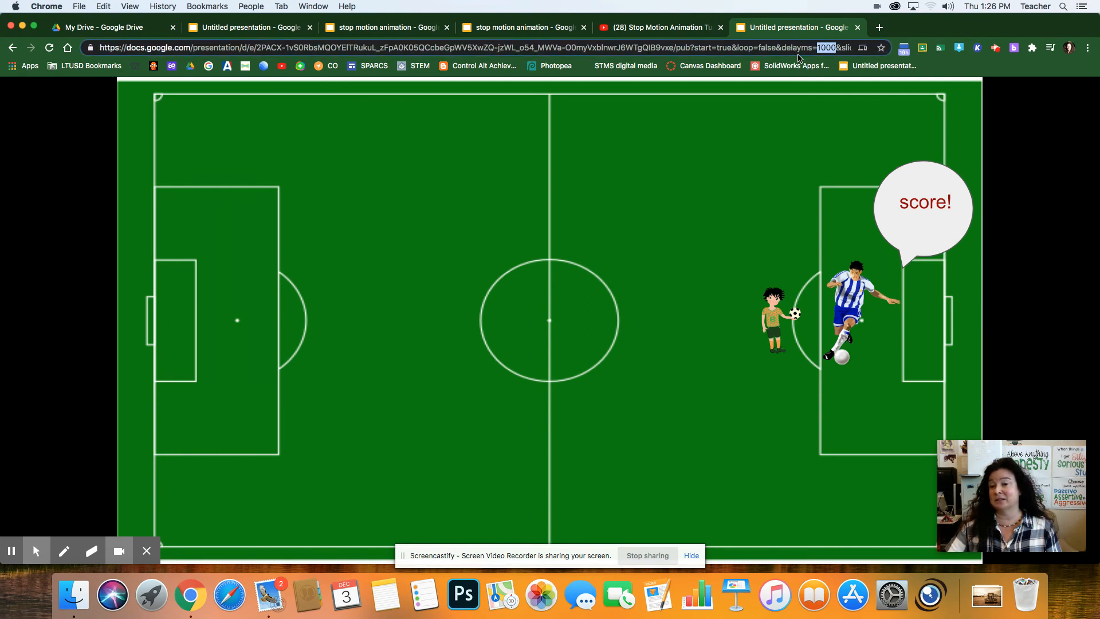
type("200")
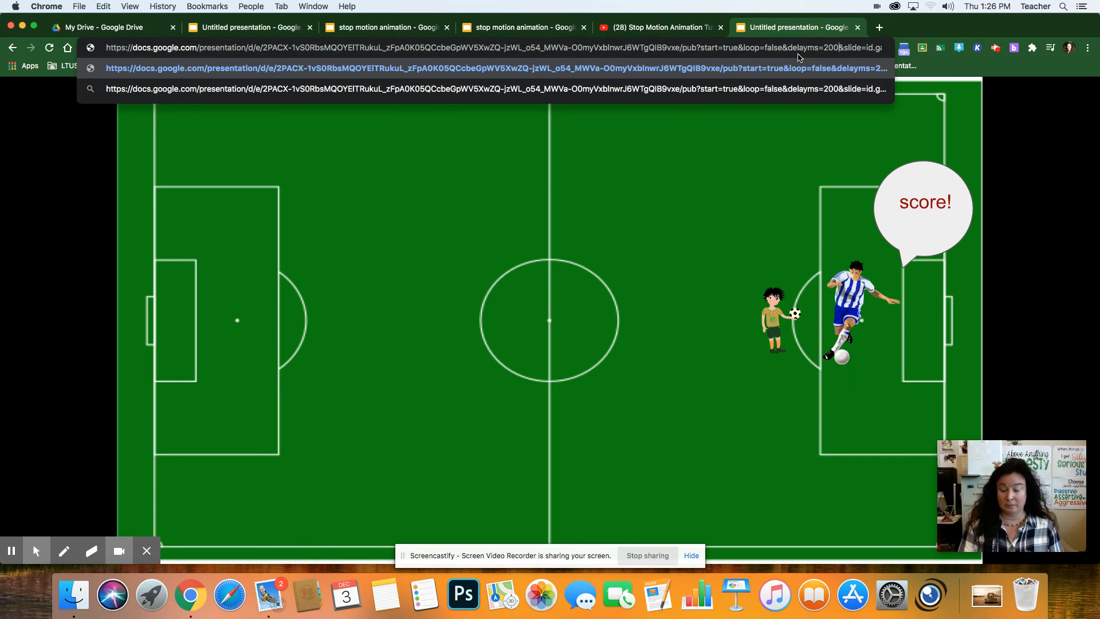
key("Return")
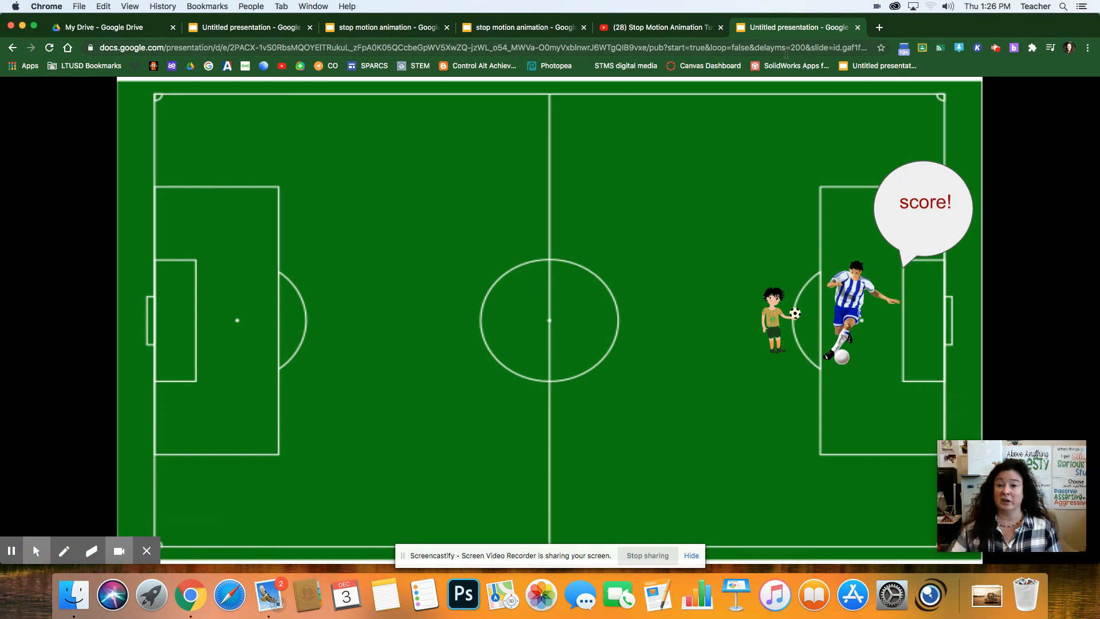
Set the delayms value in the published slideshow's address to 100 and replay the animation
left_click(795, 47)
left_click(795, 47)
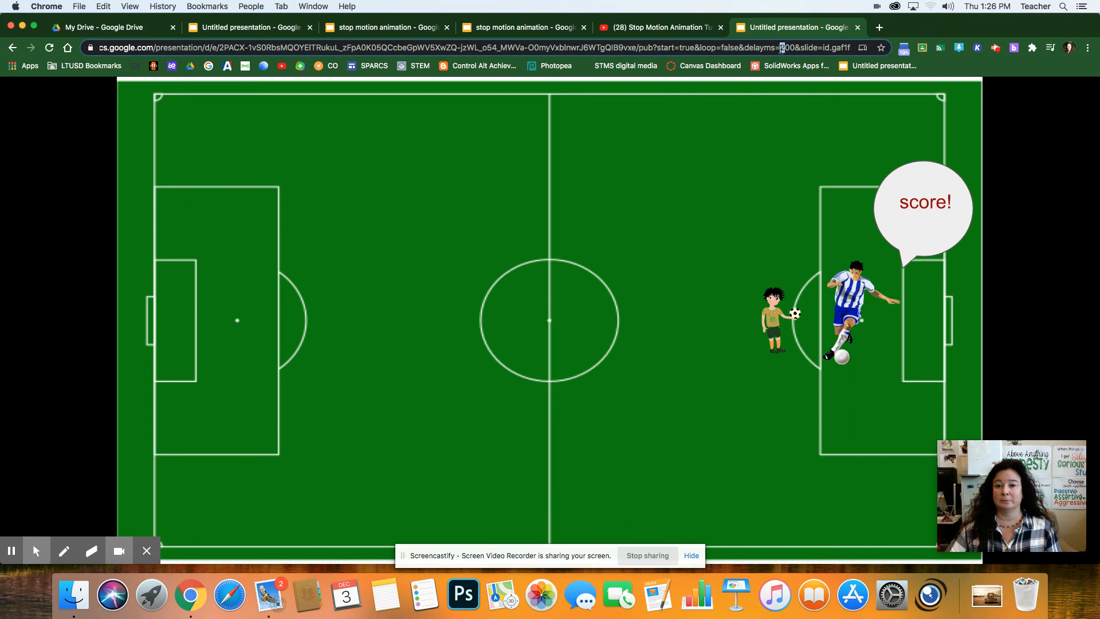
key("BackSpace")
type("1")
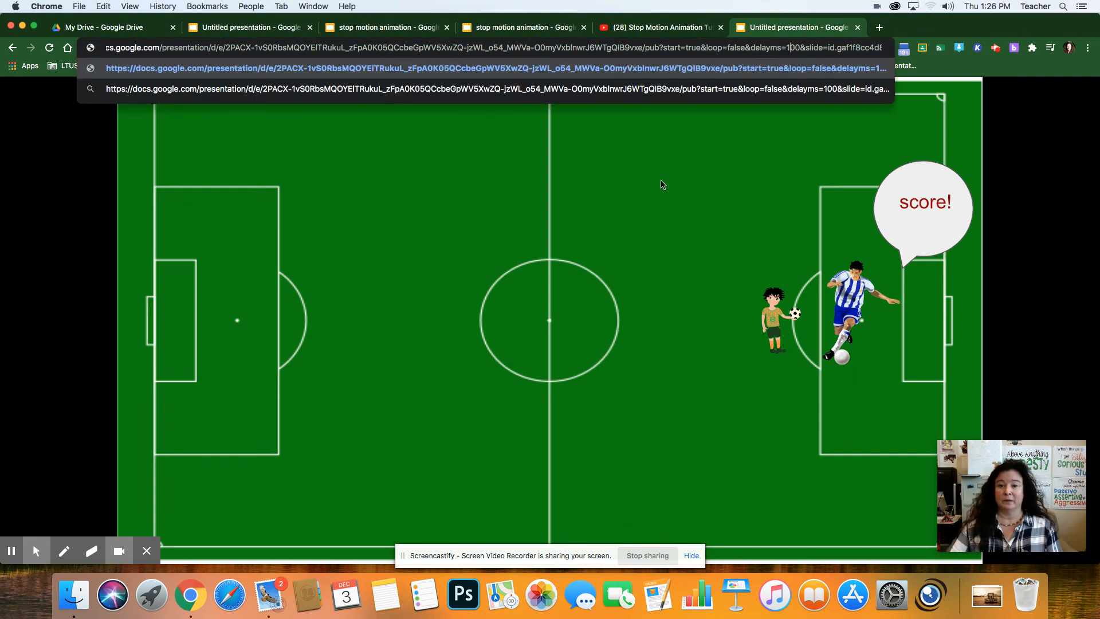
key("Return")
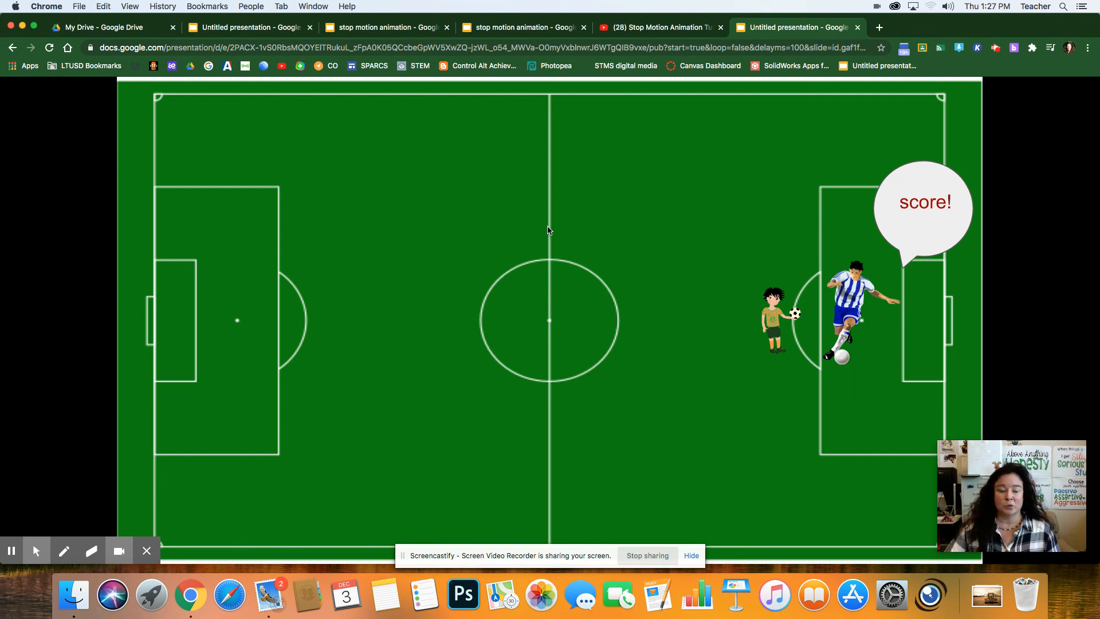
Copy the full address of the published slideshow with the 100 ms delay
left_click(465, 50)
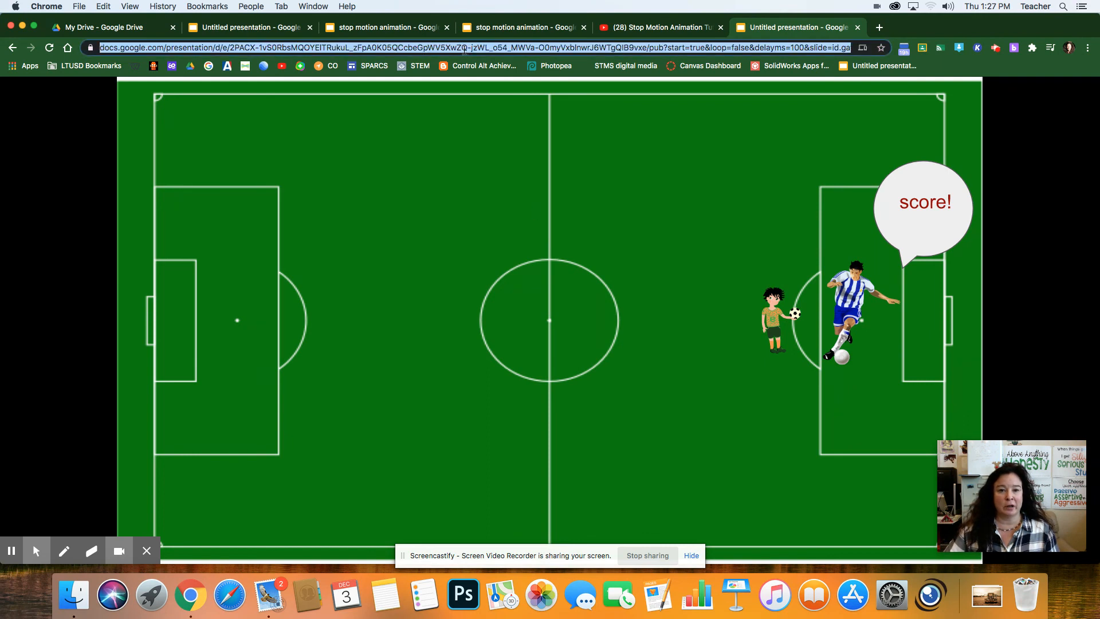
right_click(465, 48)
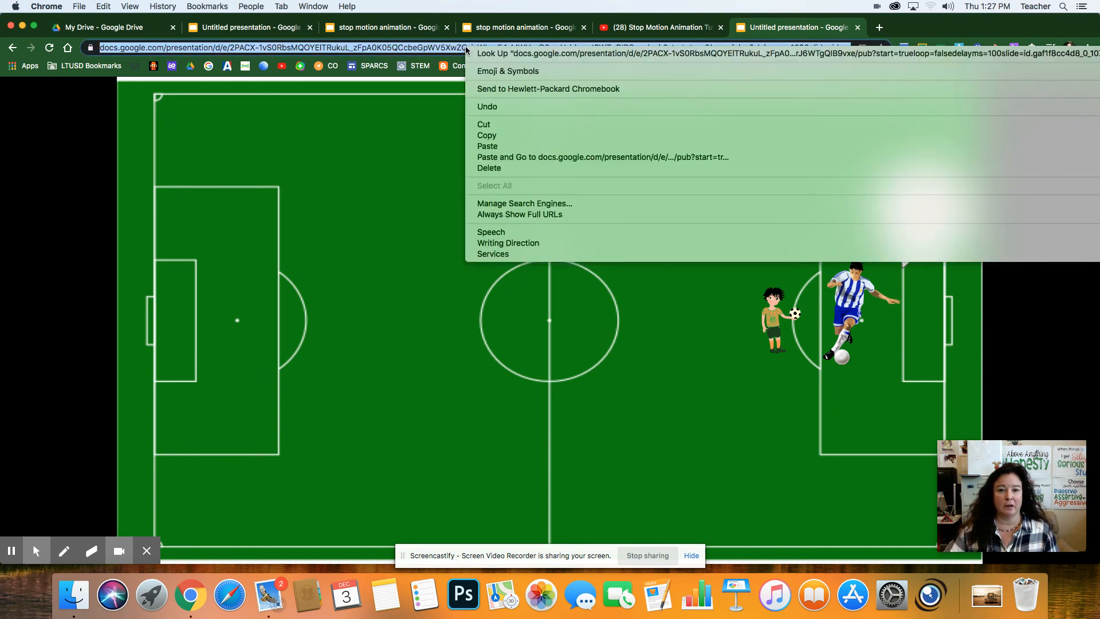
left_click(500, 136)
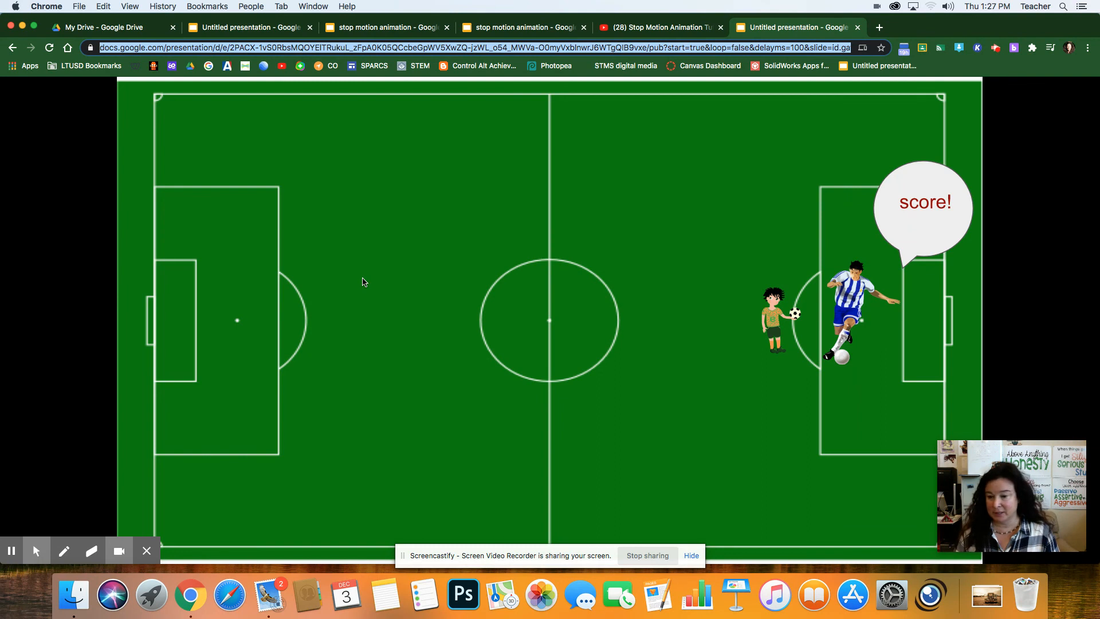